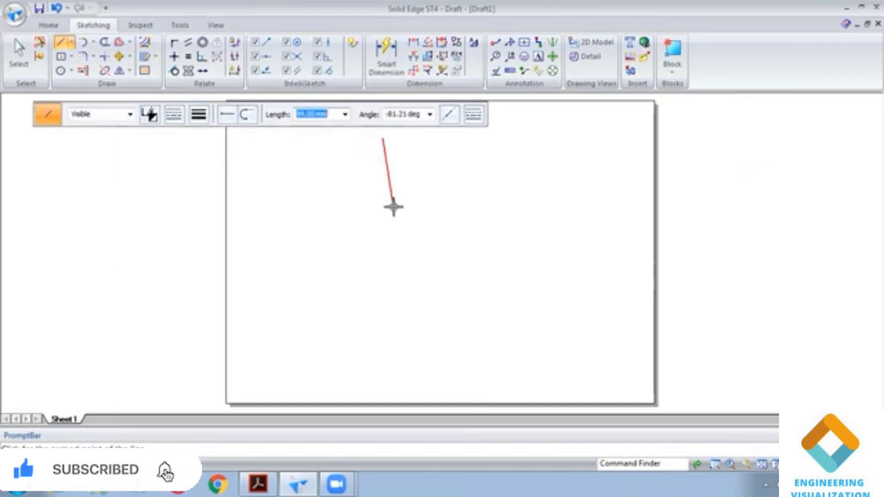
# Draw a long vertical line dividing the sheet into a narrower left area and a wider right area
pyautogui.click(384, 354)
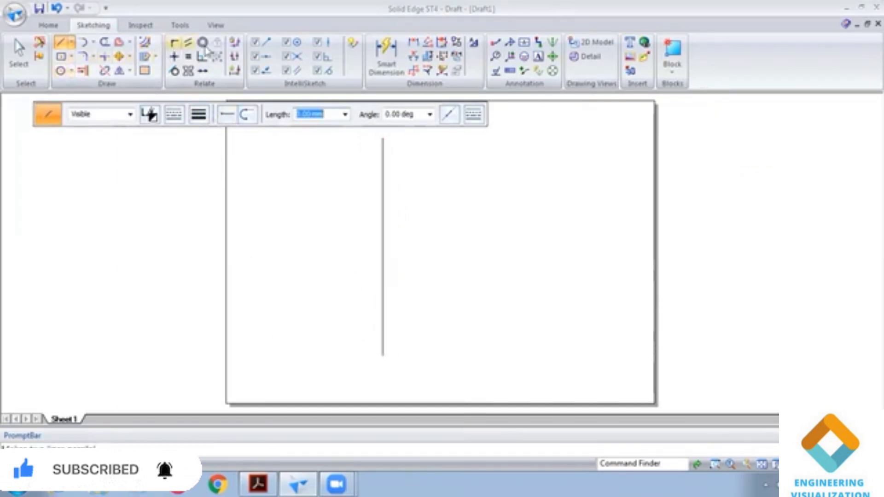
pyautogui.press('Escape')
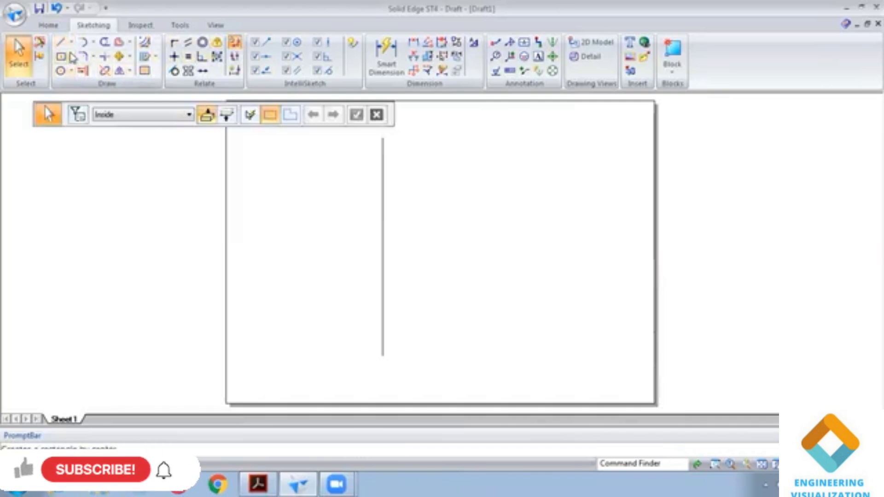
# Draw a five-sided polygon with a heavy line width left of the dividing line, with one vertical edge on its left
pyautogui.click(71, 57)
pyautogui.click(76, 116)
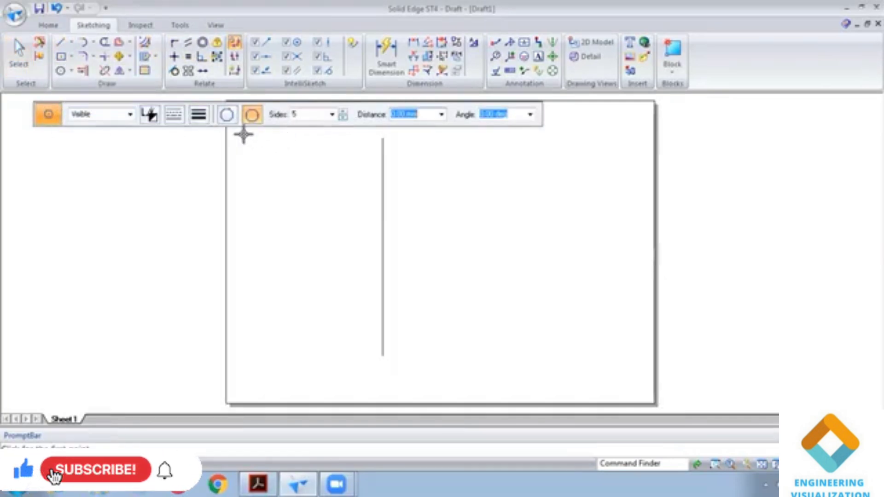
pyautogui.click(199, 115)
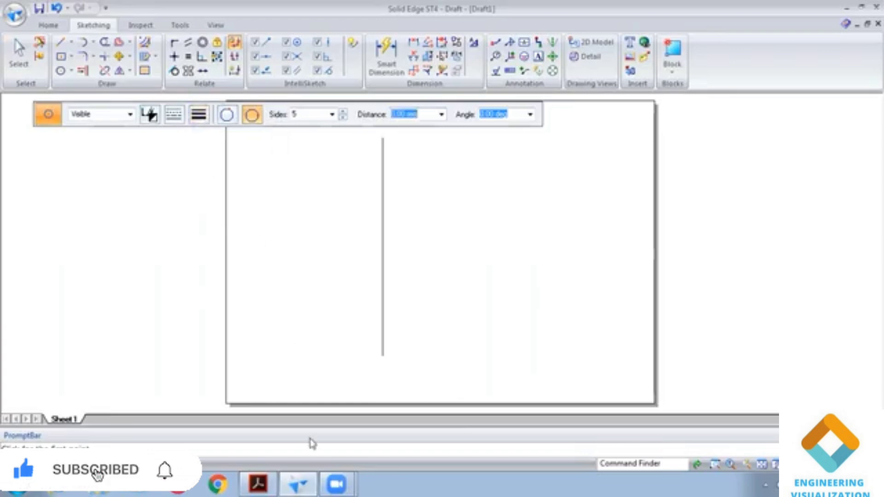
pyautogui.click(258, 483)
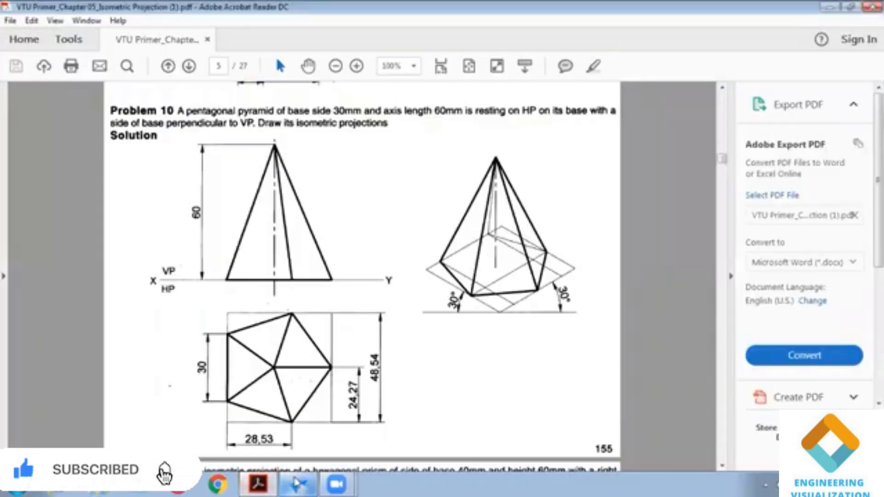
pyautogui.click(297, 483)
pyautogui.click(269, 259)
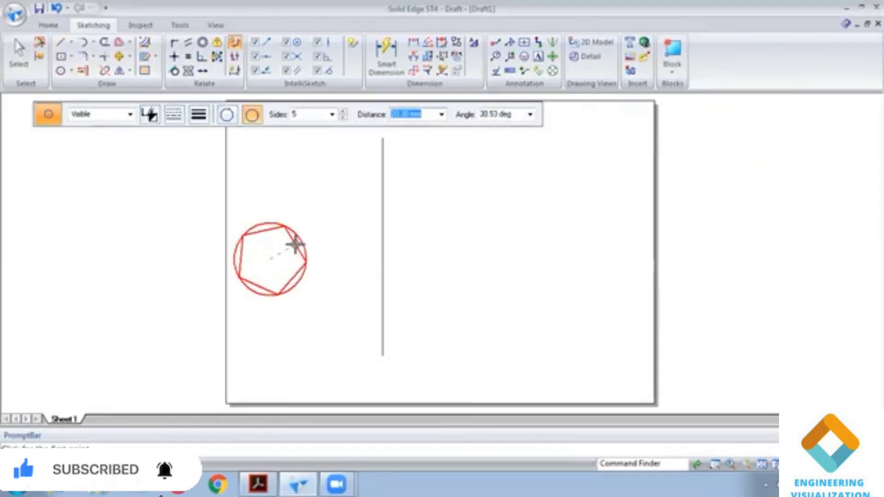
pyautogui.click(250, 258)
# Dimension the pentagon's vertical left edge and set it to 30 mm
pyautogui.click(386, 57)
pyautogui.click(249, 262)
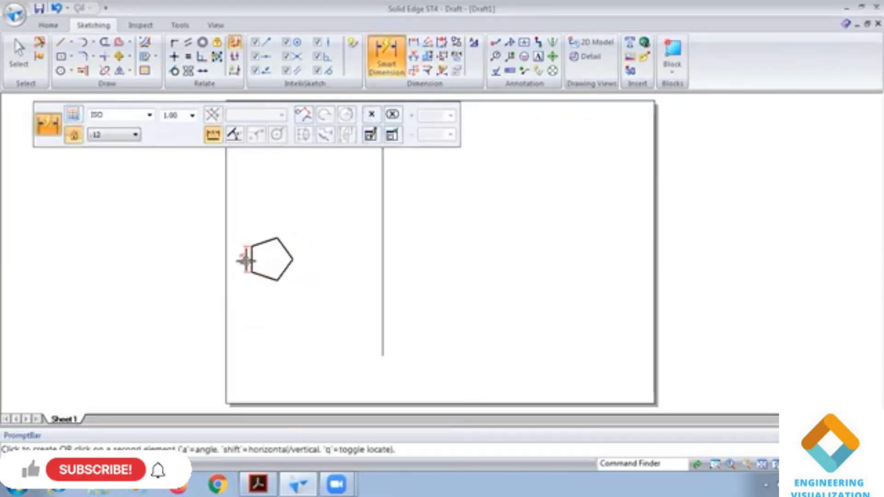
pyautogui.click(245, 260)
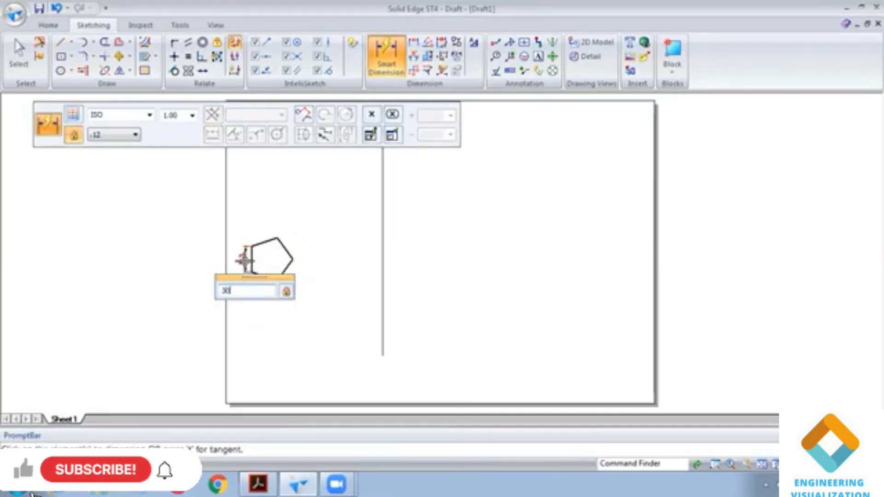
pyautogui.press('Return')
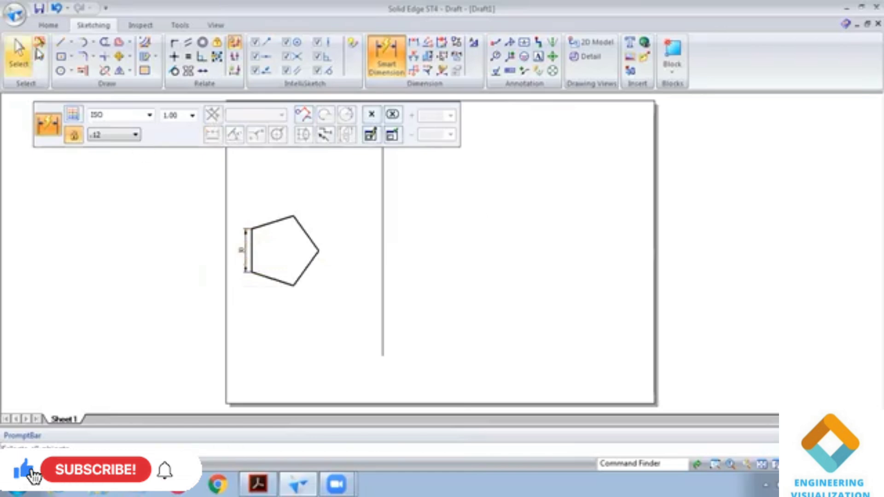
# Draw a thin-line rectangle enclosing the pentagon, with its sides passing through the outermost vertices and along the left edge
pyautogui.click(59, 43)
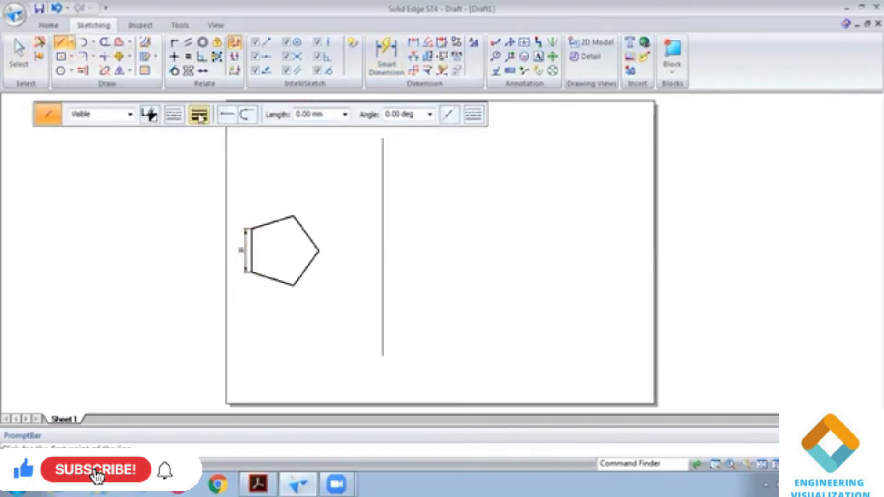
pyautogui.click(201, 116)
pyautogui.click(208, 132)
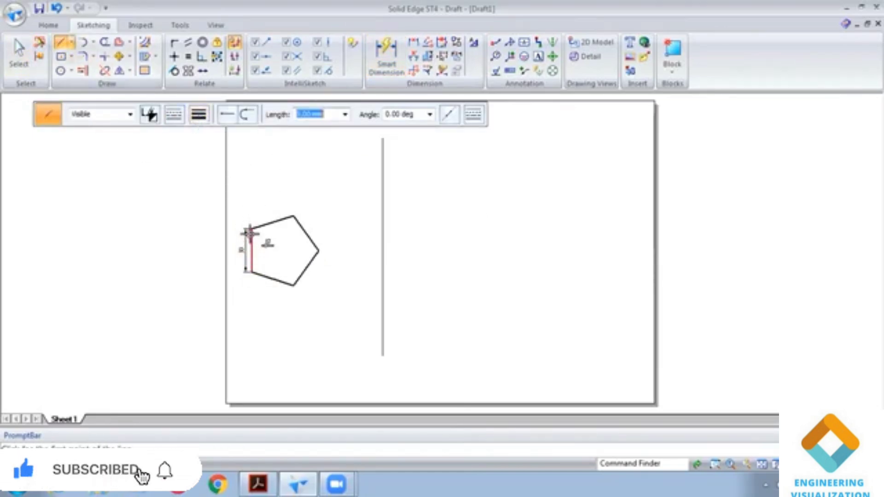
pyautogui.click(251, 229)
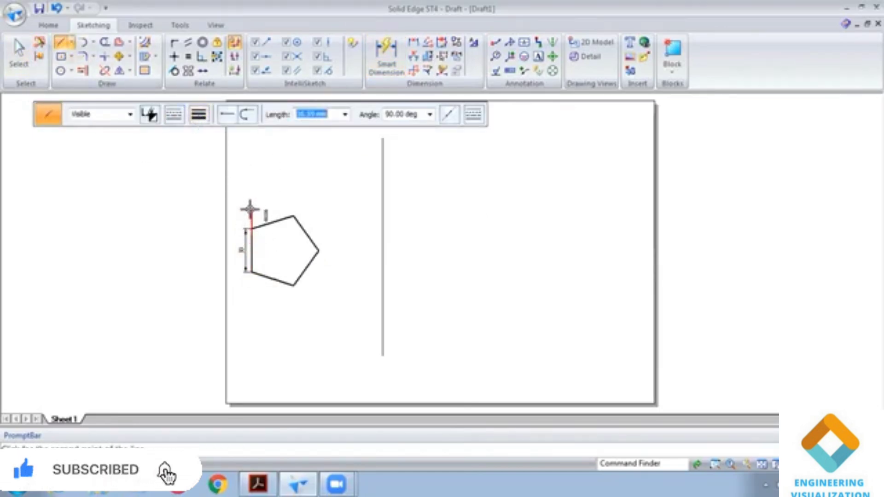
pyautogui.click(293, 216)
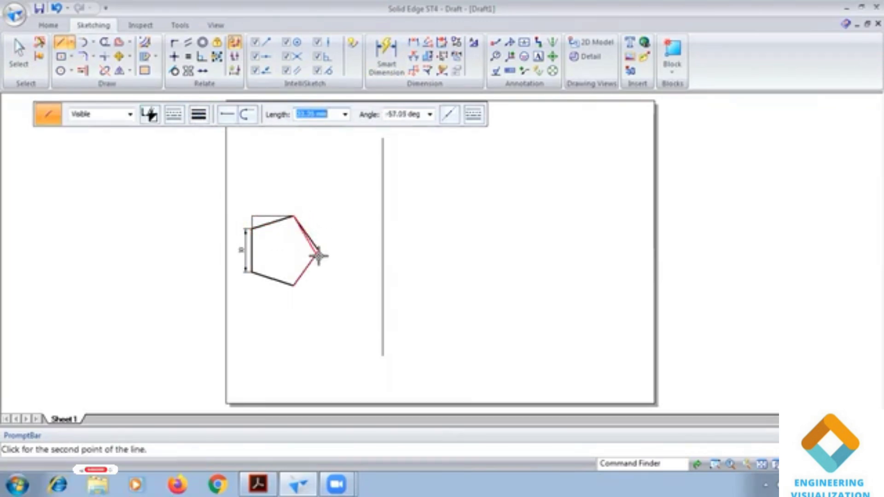
pyautogui.click(318, 216)
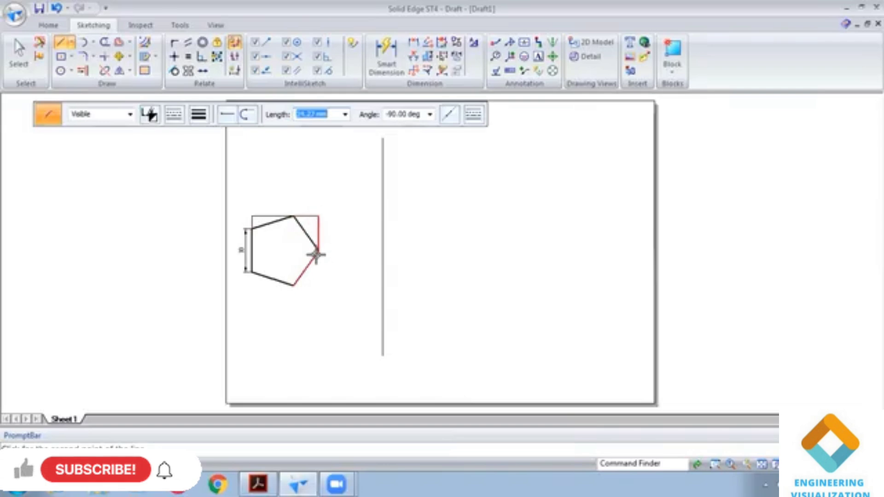
pyautogui.click(318, 286)
pyautogui.click(252, 286)
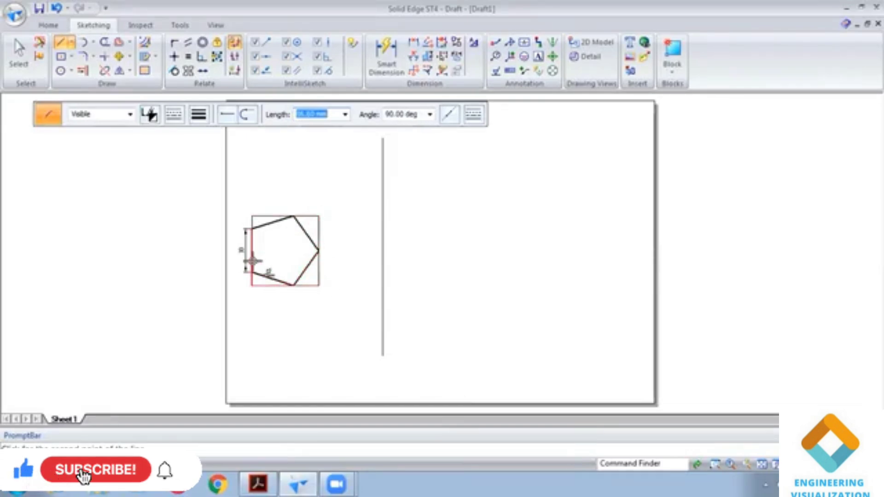
pyautogui.click(251, 216)
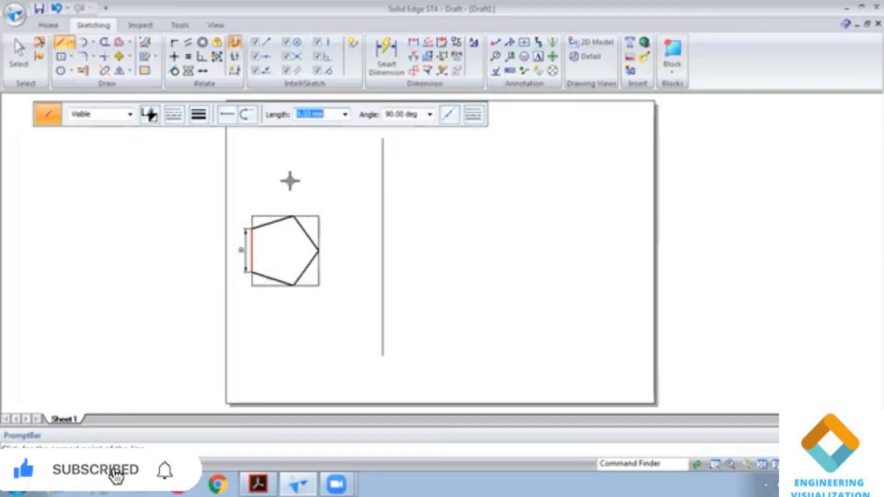
# Dimension the width and the height of the rectangle around the pentagon
pyautogui.click(385, 58)
pyautogui.click(280, 286)
pyautogui.click(279, 305)
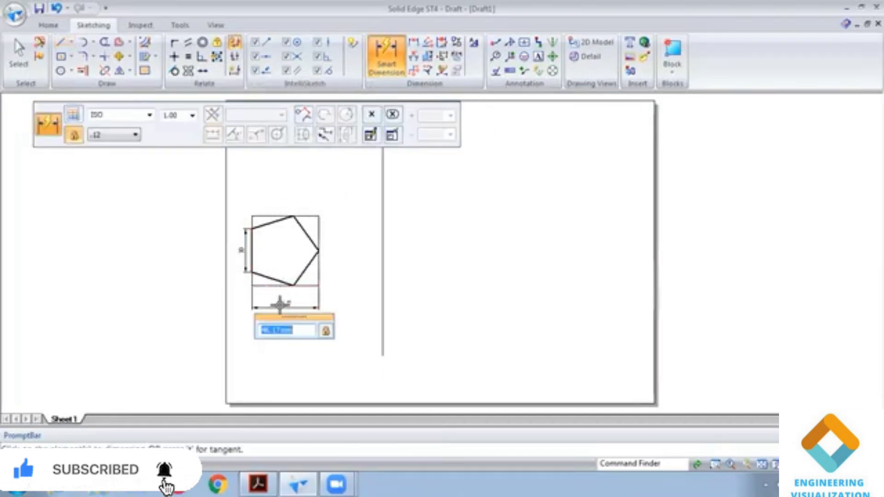
pyautogui.click(319, 236)
pyautogui.click(350, 241)
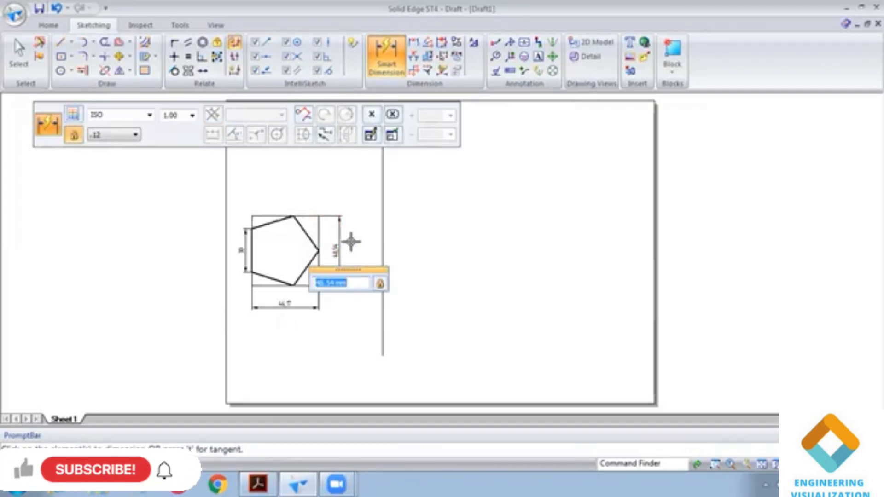
# Dimension the lower left vertex's vertical offset from the rectangle's bottom edge and the top vertex's horizontal offset from its left edge
pyautogui.scroll(1, 350, 240)
pyautogui.scroll(1, 350, 240)
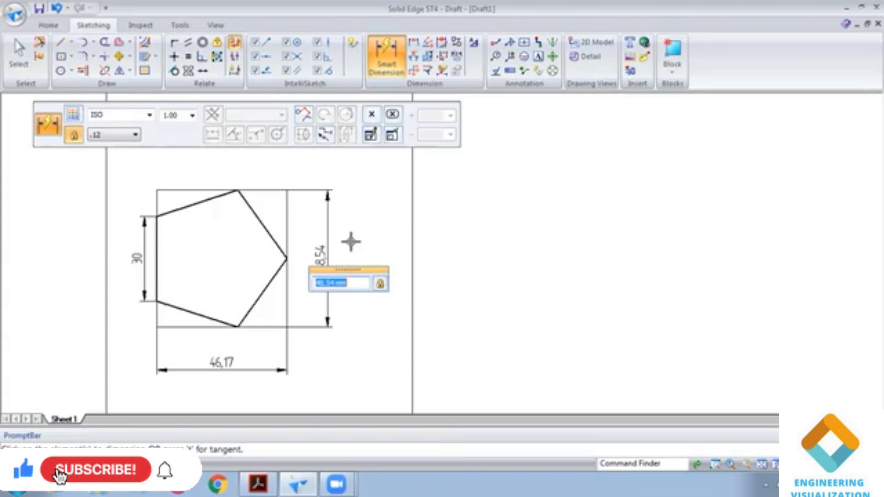
pyautogui.scroll(-2, 352, 241)
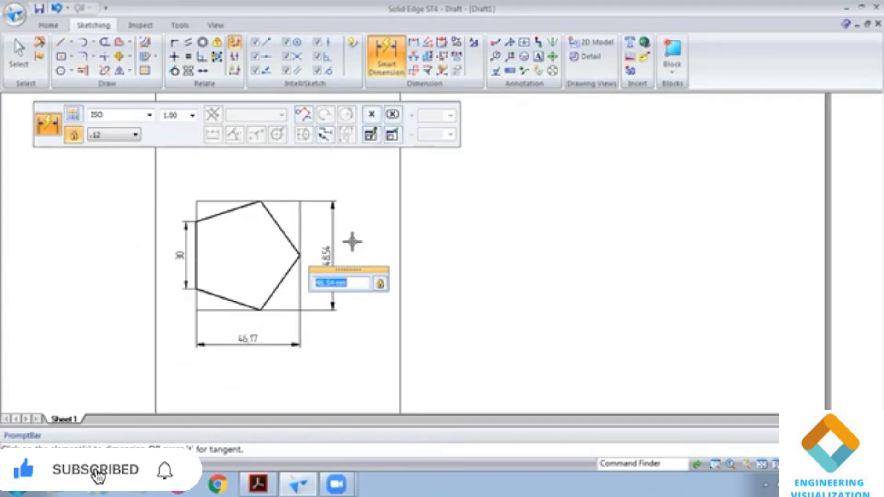
pyautogui.click(271, 482)
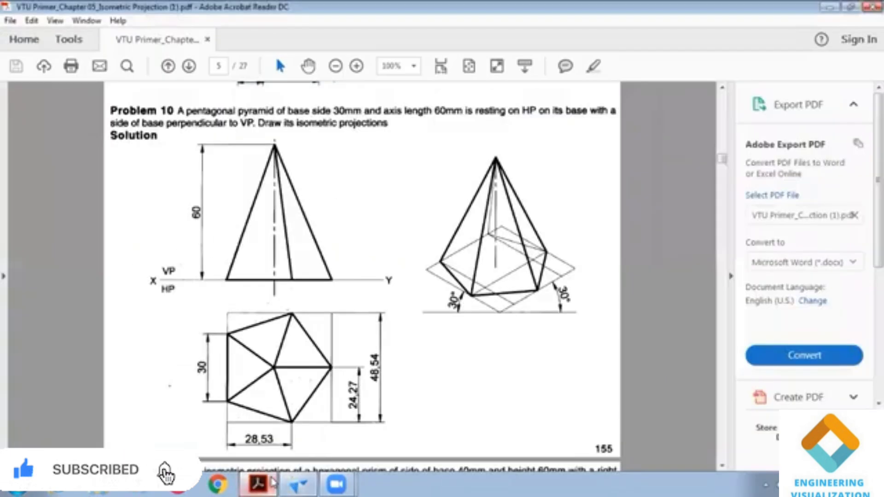
pyautogui.click(298, 483)
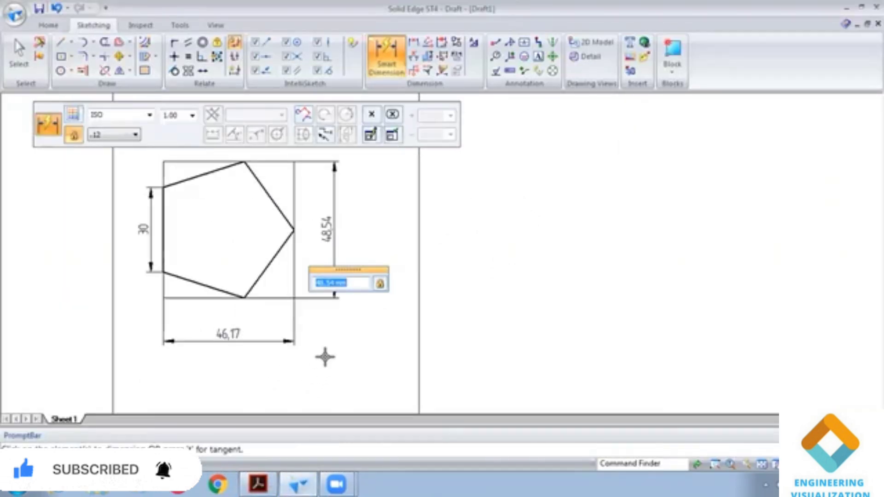
pyautogui.scroll(-1, 325, 296)
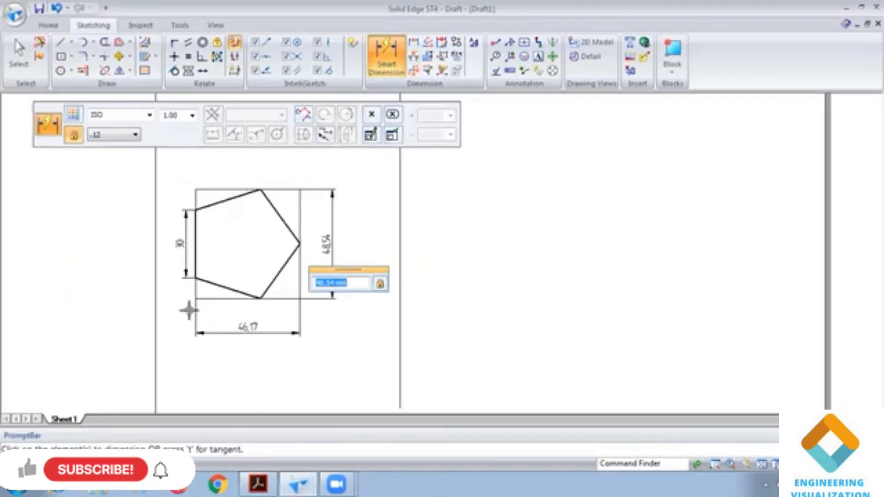
pyautogui.click(194, 279)
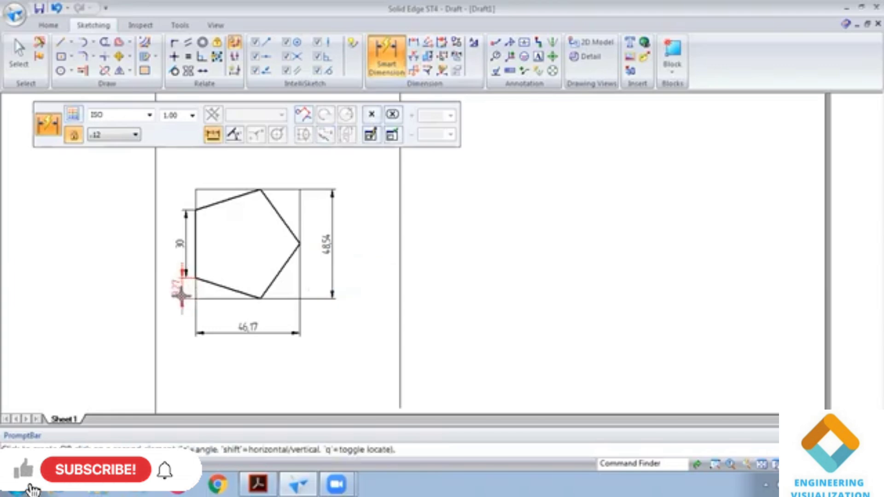
pyautogui.click(182, 295)
pyautogui.click(261, 189)
pyautogui.click(228, 168)
# Dimension the vertical distance from the rectangle's bottom edge to the pentagon's right vertex
pyautogui.click(299, 244)
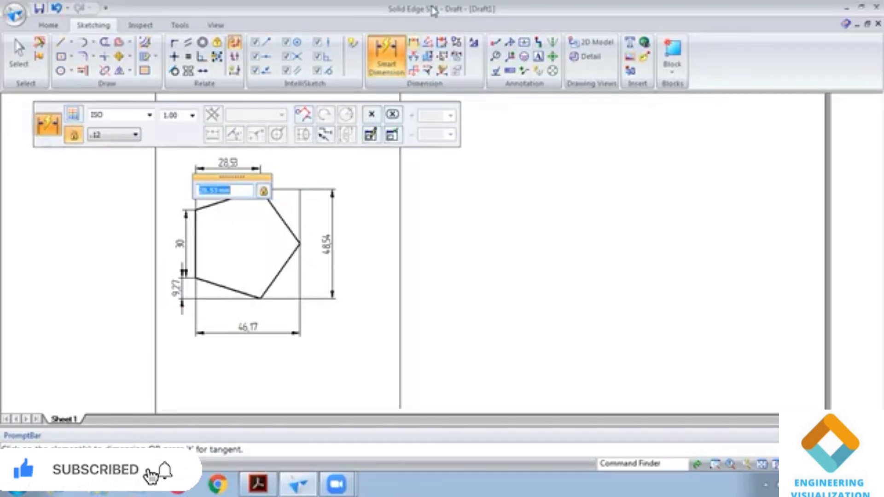
pyautogui.click(412, 42)
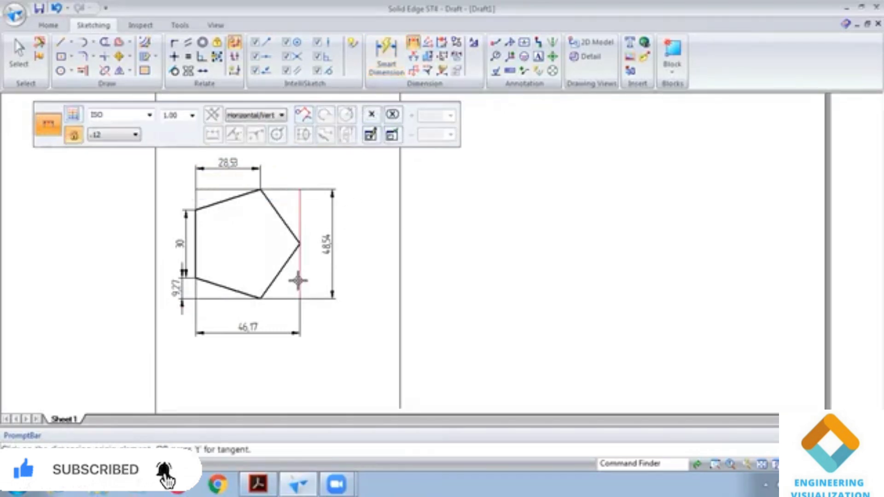
pyautogui.click(298, 243)
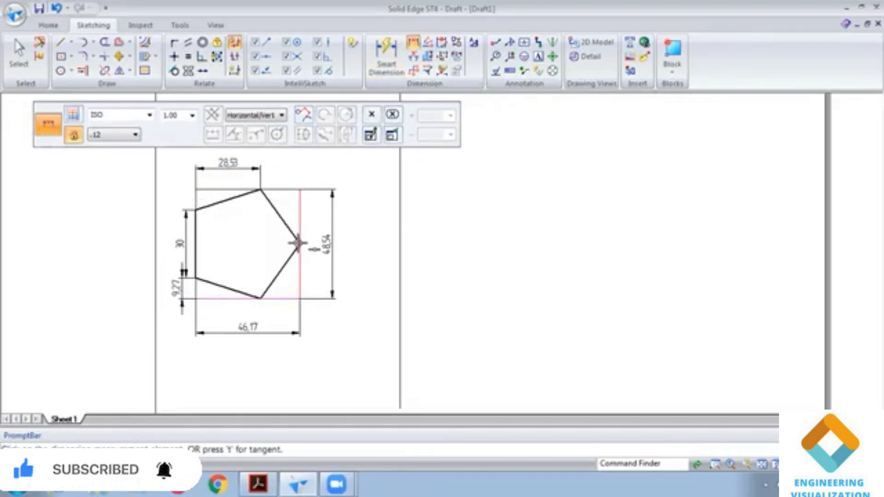
pyautogui.click(294, 244)
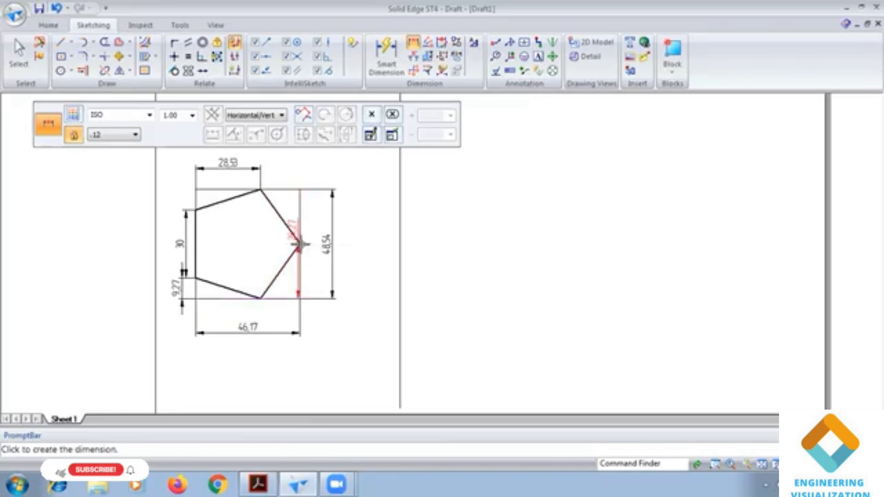
pyautogui.click(352, 250)
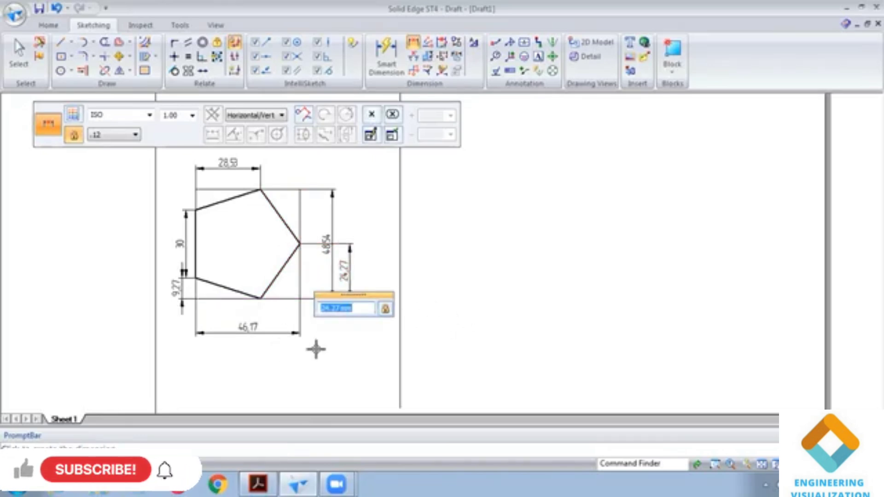
# Label the rectangle's corners in text of height 5: 1 at upper left, 2 at lower left and 3 at both right corners
pyautogui.scroll(-2, 352, 262)
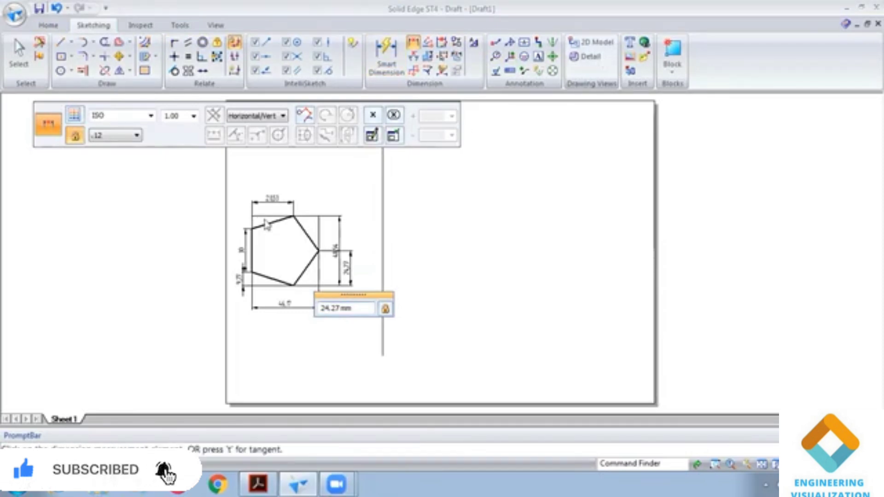
pyautogui.press('t')
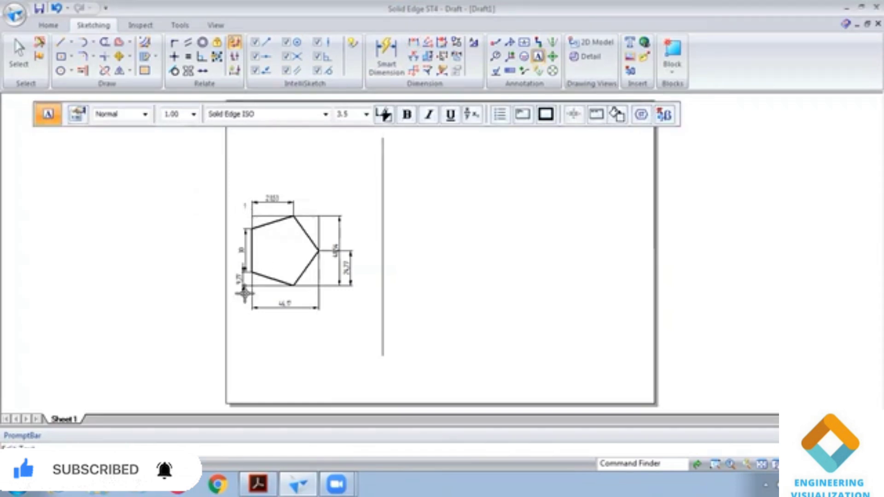
pyautogui.click(352, 115)
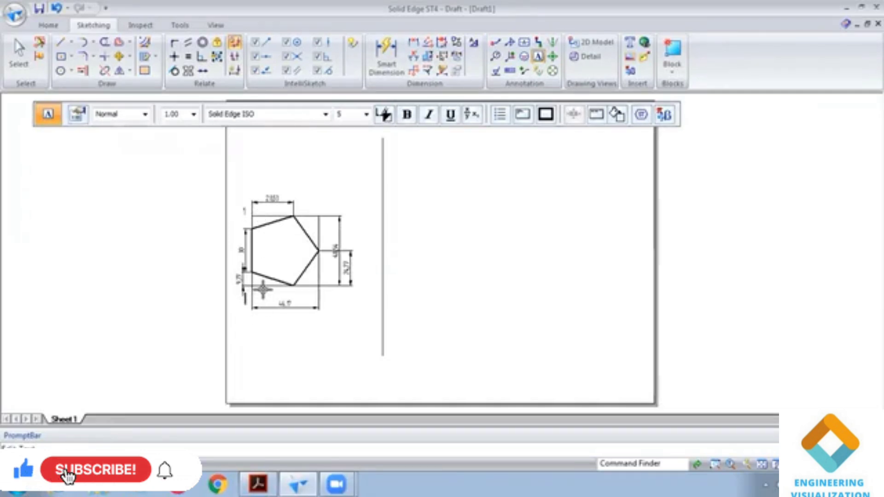
pyautogui.write('2')
pyautogui.click(326, 289)
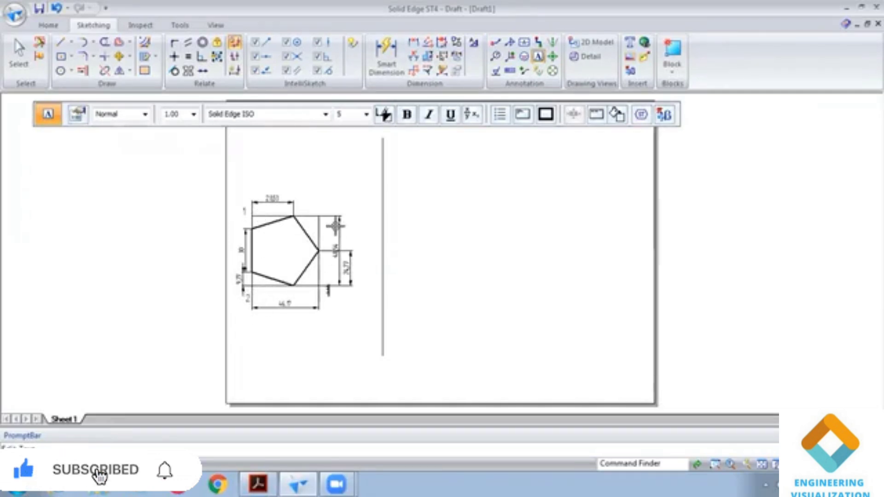
pyautogui.write('3')
# Label the pentagon's vertices a, b, c, d and e counter-clockwise, starting from the upper left vertex
pyautogui.scroll(3, 293, 229)
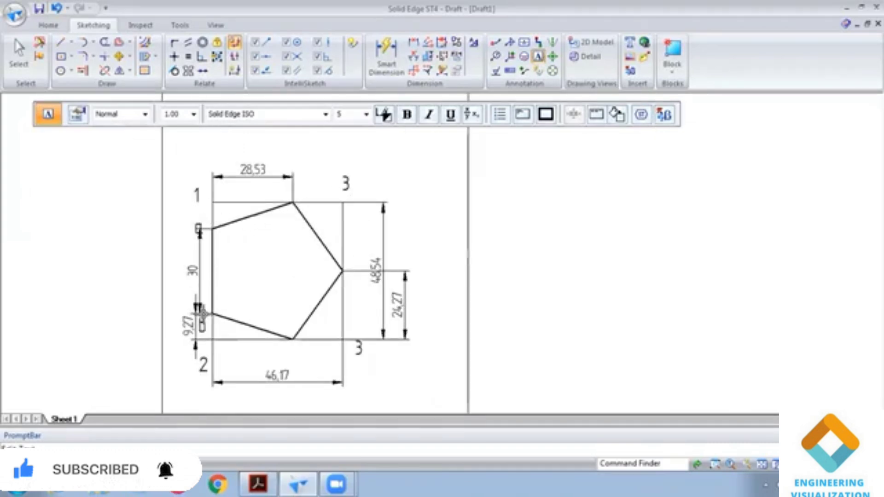
pyautogui.click(298, 350)
pyautogui.write('c')
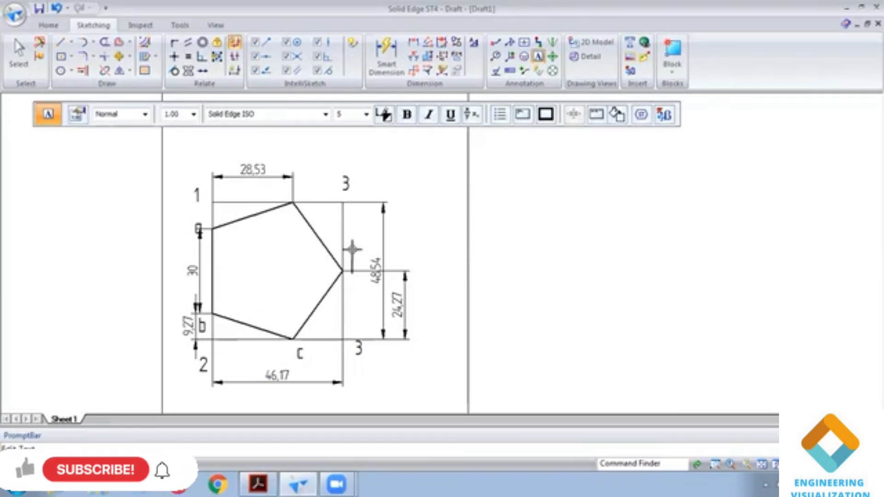
pyautogui.click(353, 250)
pyautogui.write('d')
pyautogui.click(299, 179)
pyautogui.write('e')
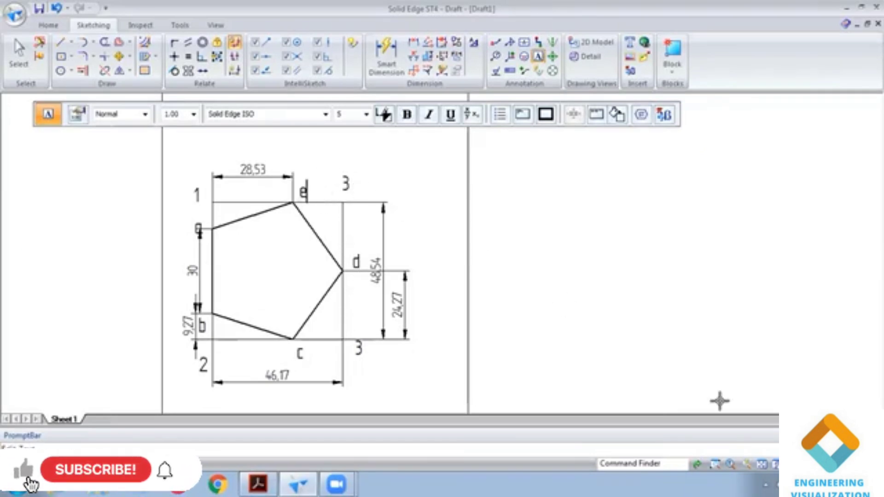
# Draw a horizontal baseline 0.13 mm wide near the sheet's lower edge, in the area right of the vertical dividing line
pyautogui.click(762, 464)
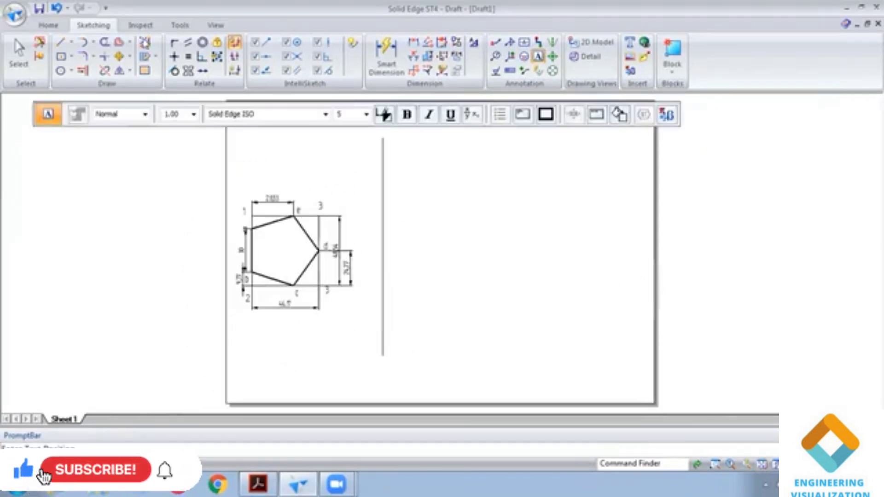
pyautogui.click(60, 42)
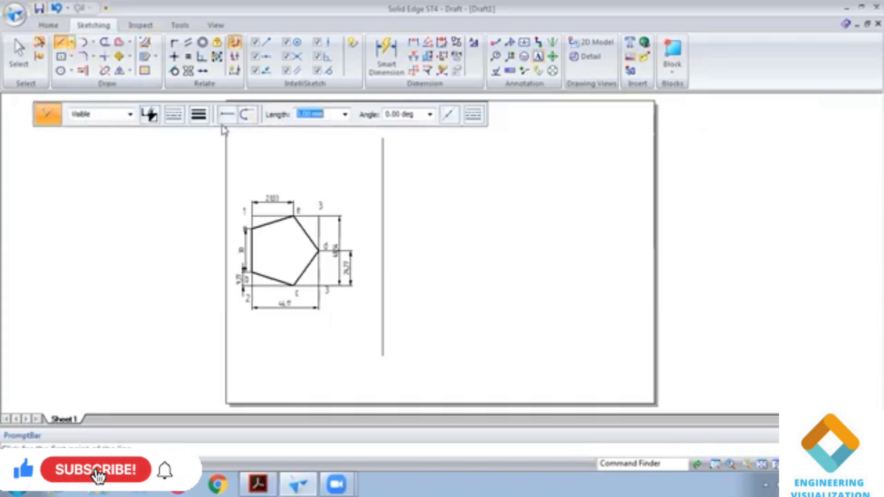
pyautogui.click(199, 115)
pyautogui.click(213, 131)
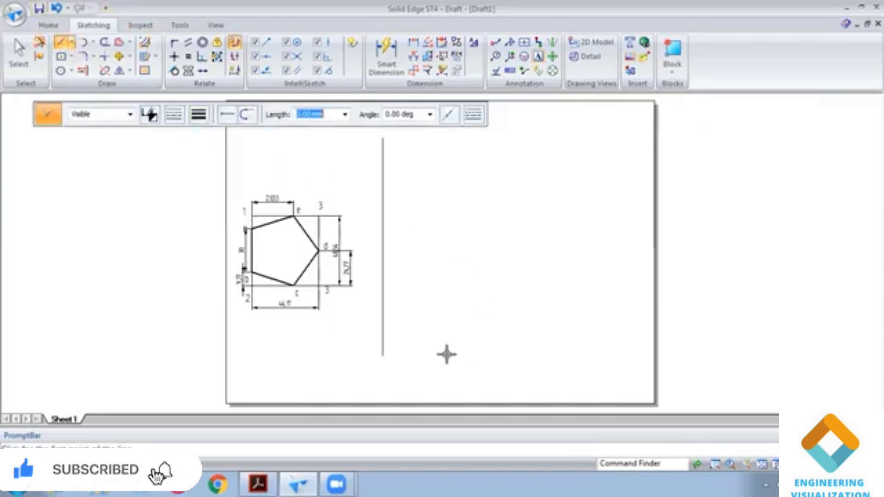
pyautogui.click(428, 350)
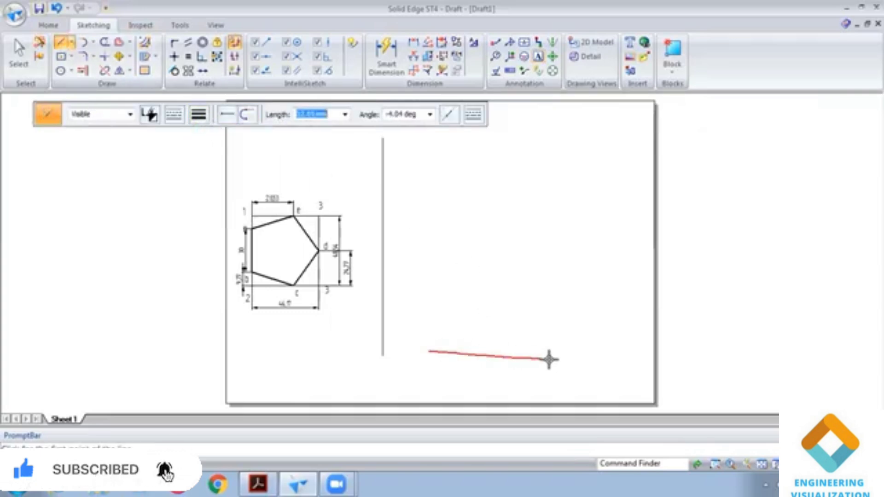
pyautogui.click(611, 351)
# Keep the line width at 0.13 mm and place the text label 1 below the middle of the baseline
pyautogui.scroll(2, 269, 224)
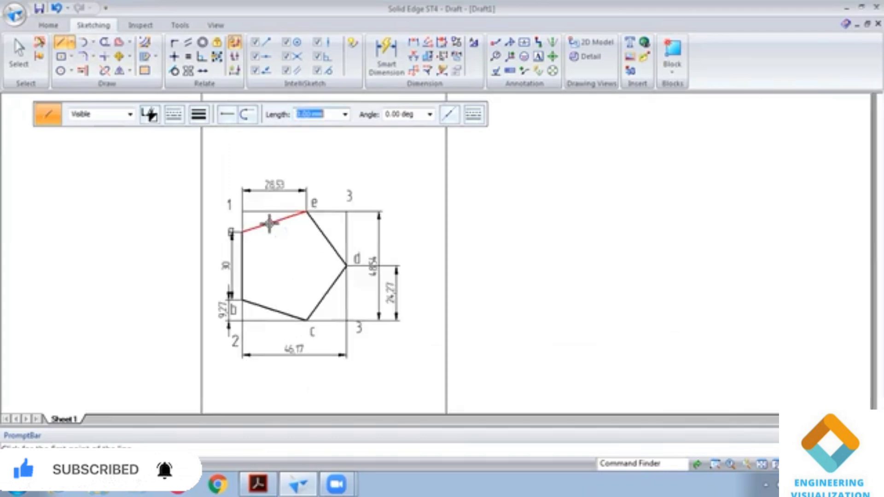
pyautogui.scroll(-1, 328, 241)
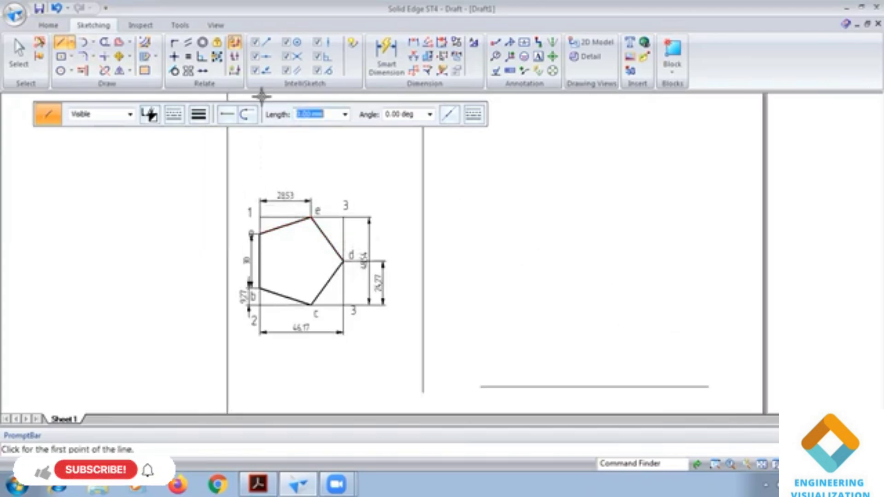
pyautogui.click(204, 121)
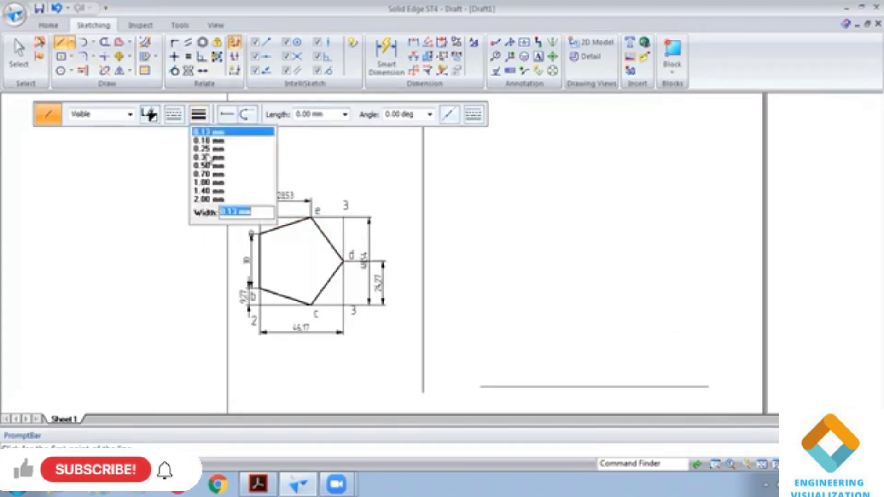
pyautogui.click(212, 133)
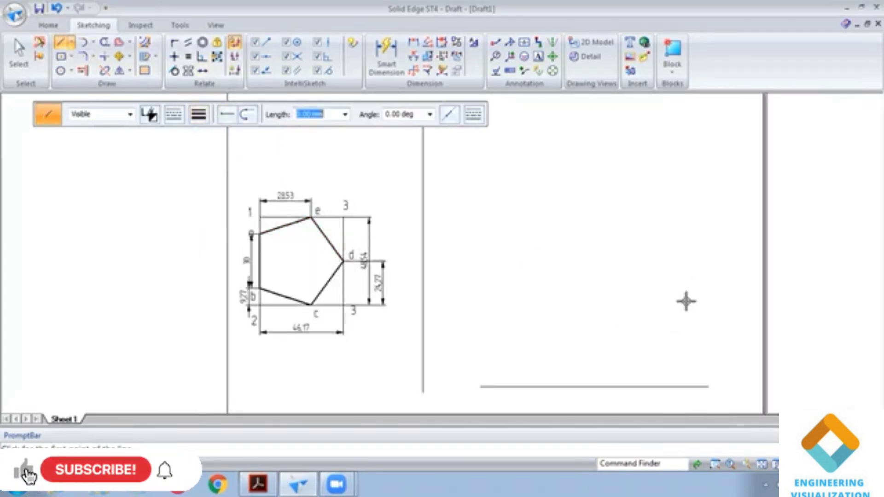
pyautogui.click(603, 386)
pyautogui.click(539, 58)
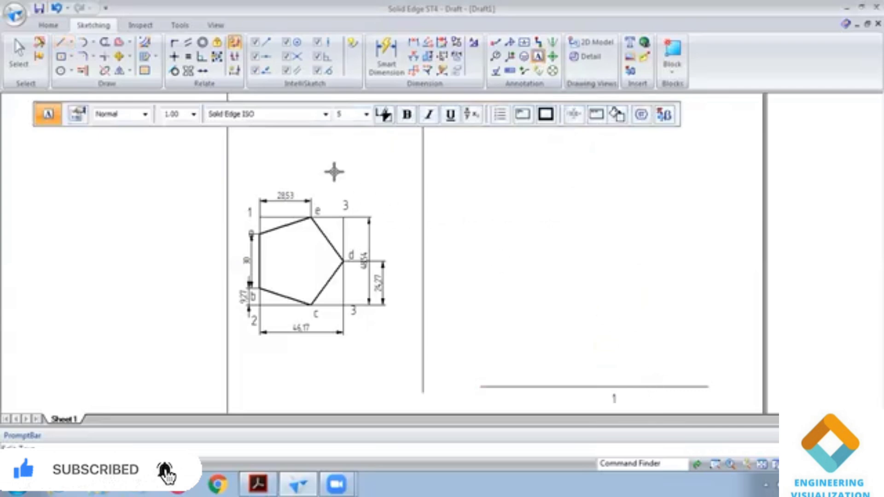
# Draw a 0.13 mm wide line from the baseline's midpoint with length 48.54 mm at an angle of 30°
pyautogui.click(60, 43)
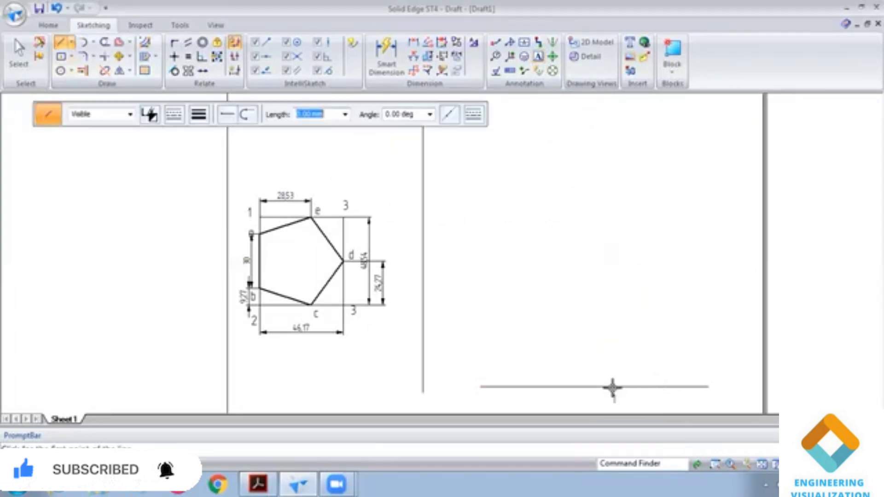
pyautogui.click(599, 385)
pyautogui.click(199, 114)
pyautogui.click(207, 132)
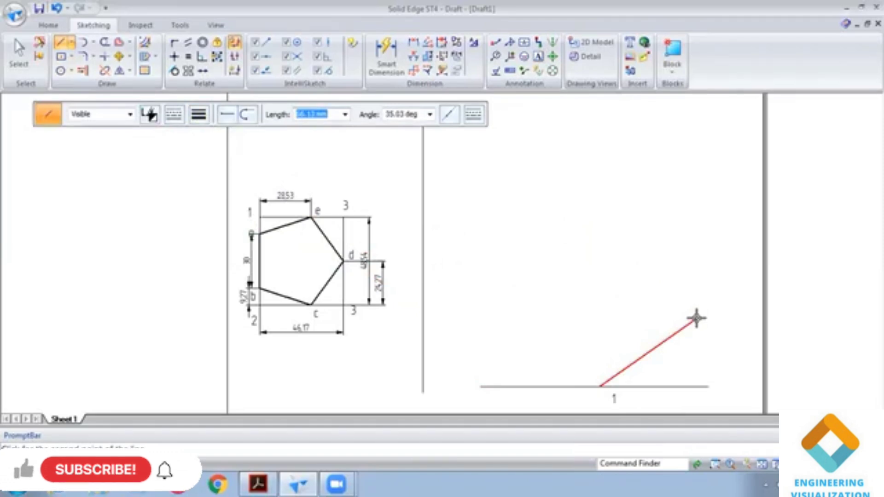
pyautogui.write('48.54')
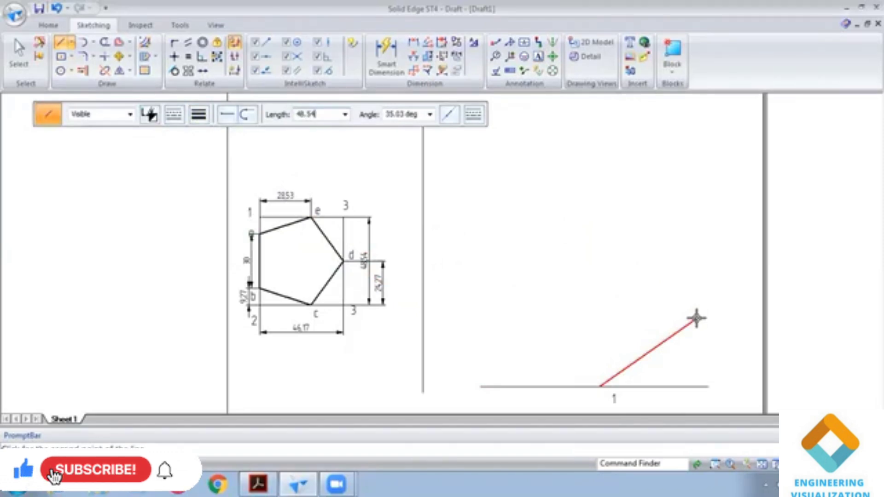
pyautogui.press('Tab')
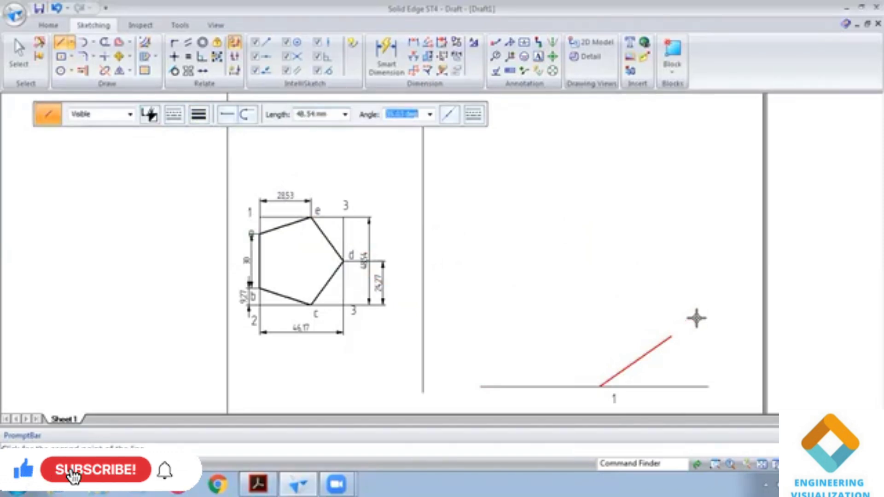
pyautogui.write('3')
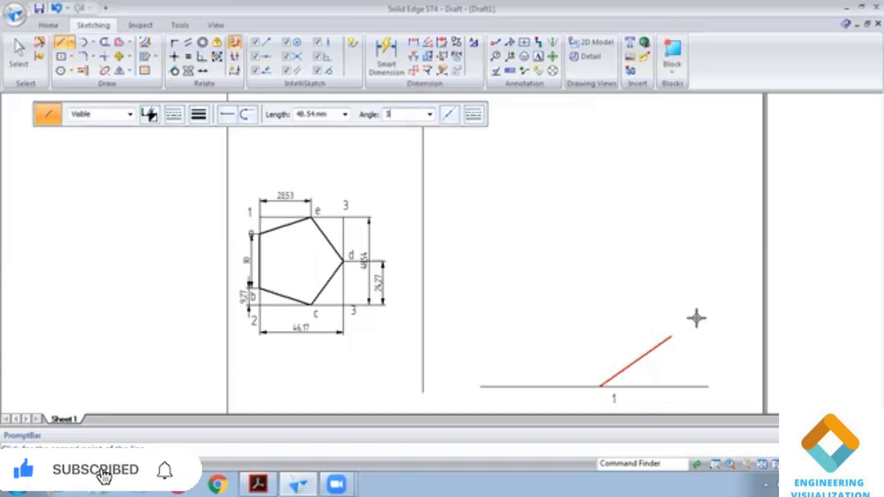
pyautogui.write('0')
pyautogui.press('Return')
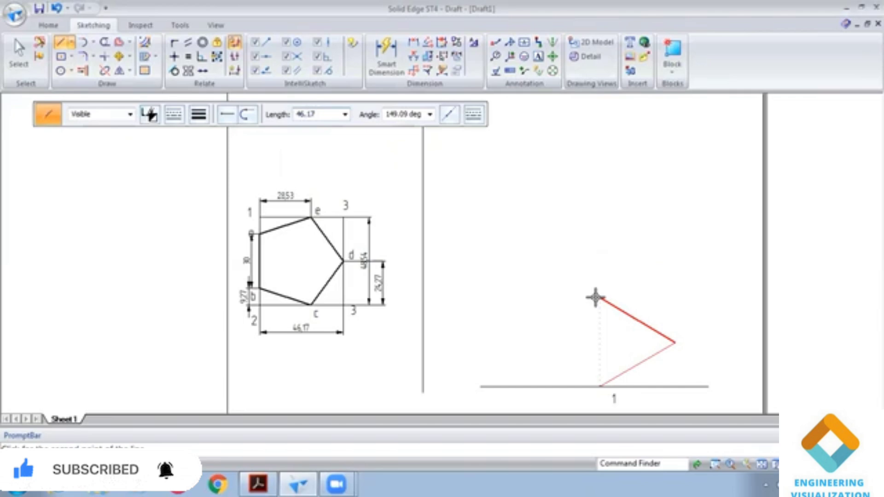
# Continue the outline with lines of 46.17 mm at 150° and 48.54 mm at 210°, and close it at the starting point
pyautogui.press('Tab')
pyautogui.write('150')
pyautogui.press('Return')
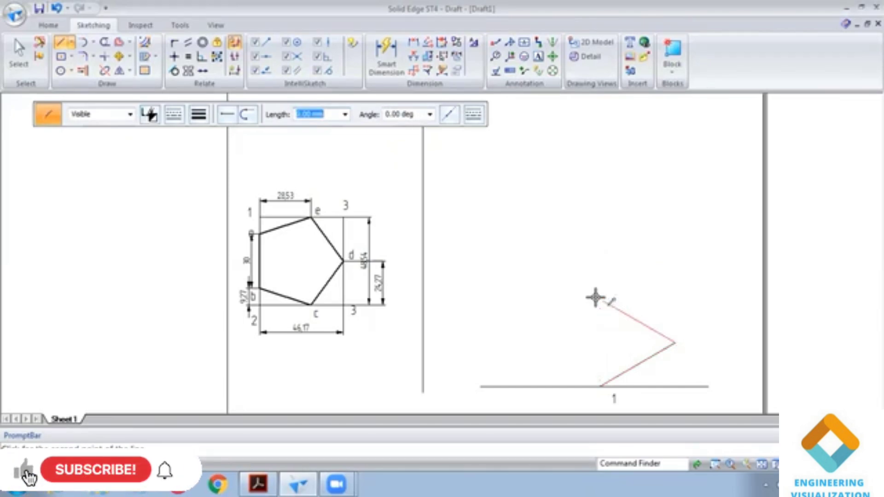
pyautogui.write('4')
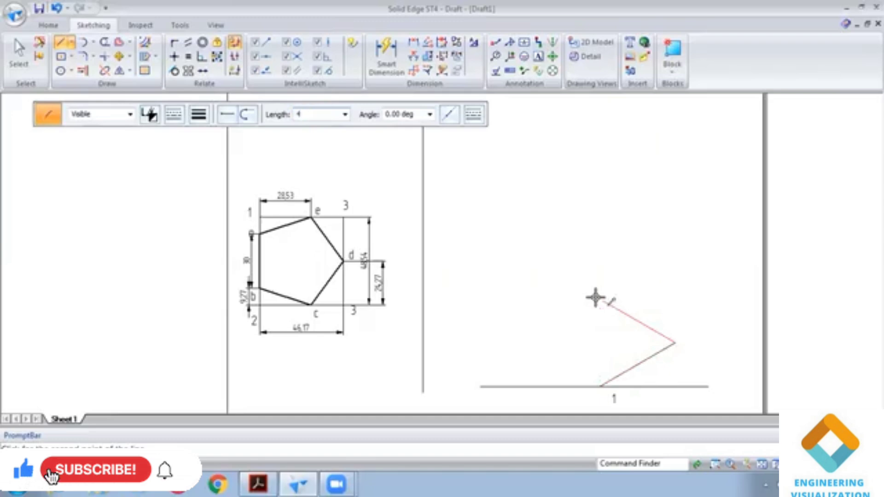
pyautogui.write('6.54')
pyautogui.press('Tab')
pyautogui.write('22')
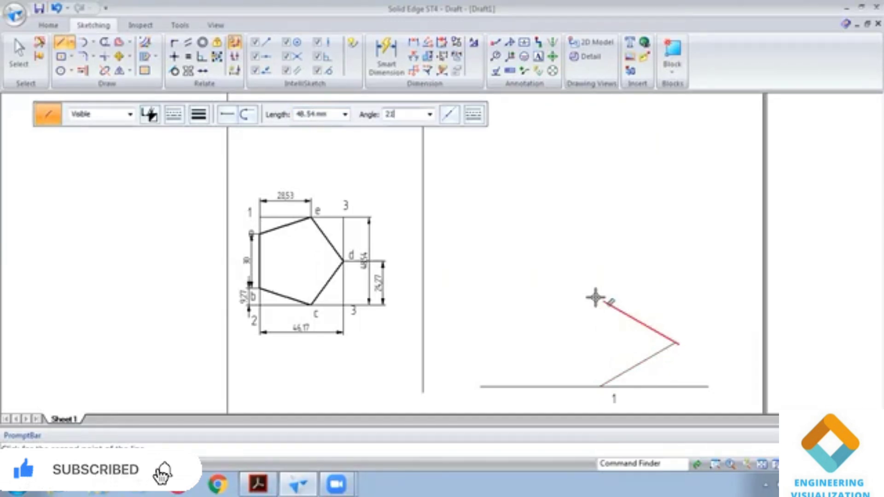
pyautogui.write('0')
pyautogui.press('Return')
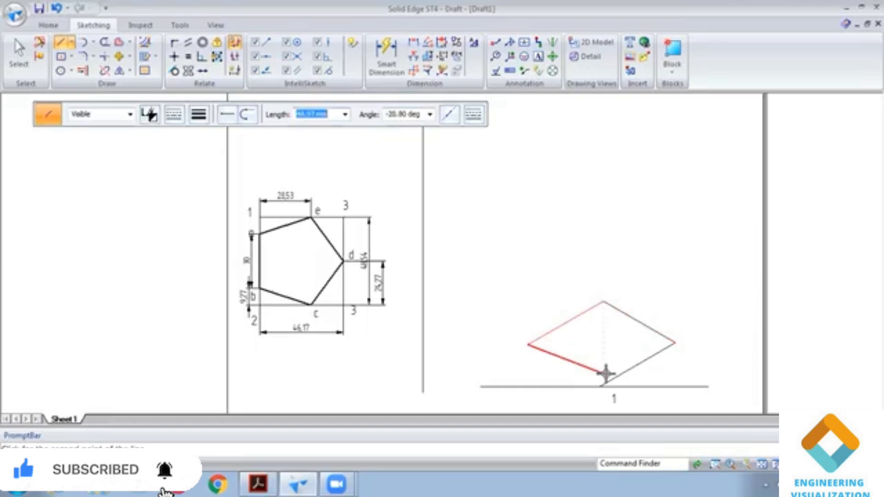
pyautogui.click(602, 385)
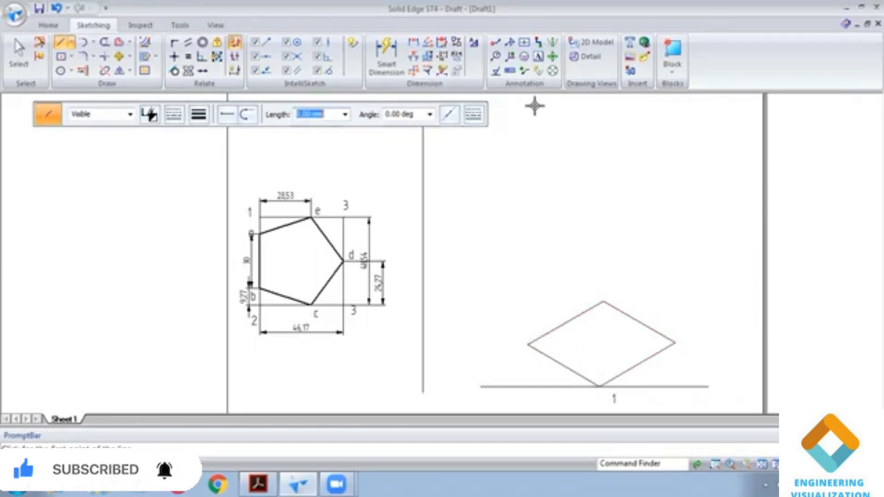
# Label the isometric outline's remaining corners 2 at the right, 3 at the top and 4 at the left
pyautogui.click(537, 57)
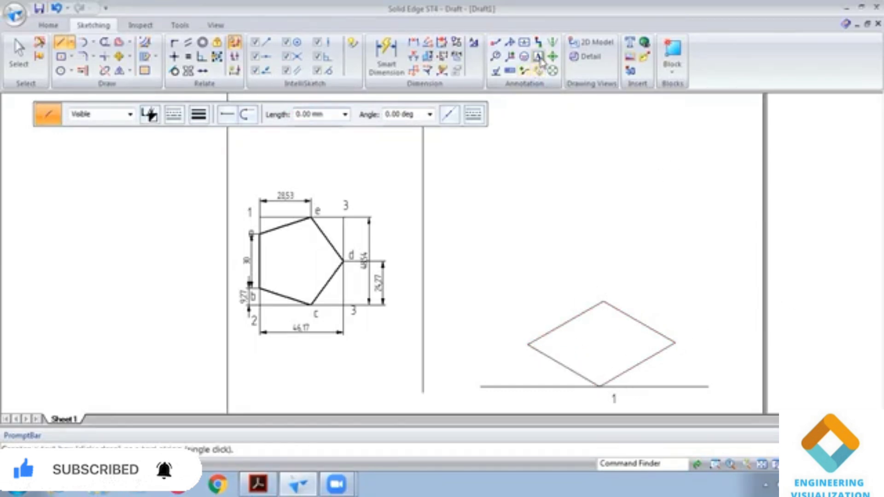
pyautogui.click(682, 338)
pyautogui.write('2')
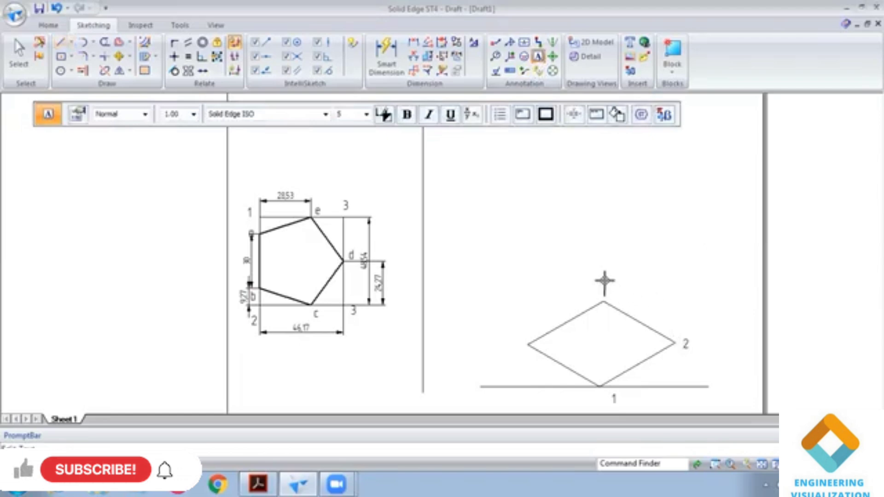
pyautogui.click(604, 281)
pyautogui.write('3')
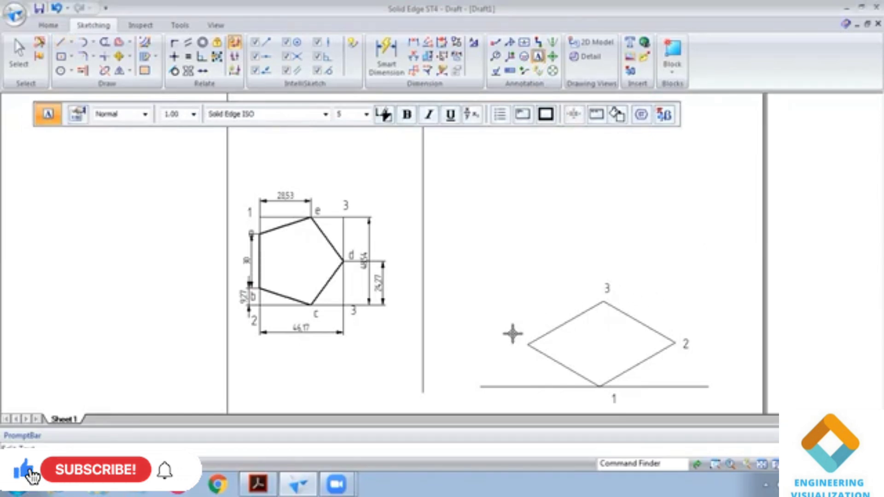
pyautogui.click(514, 336)
pyautogui.write('4')
# Draw arcs of radius 9.27 mm centred on corners 1 and 2 of the isometric outline, crossing edge 1-2
pyautogui.scroll(1, 667, 386)
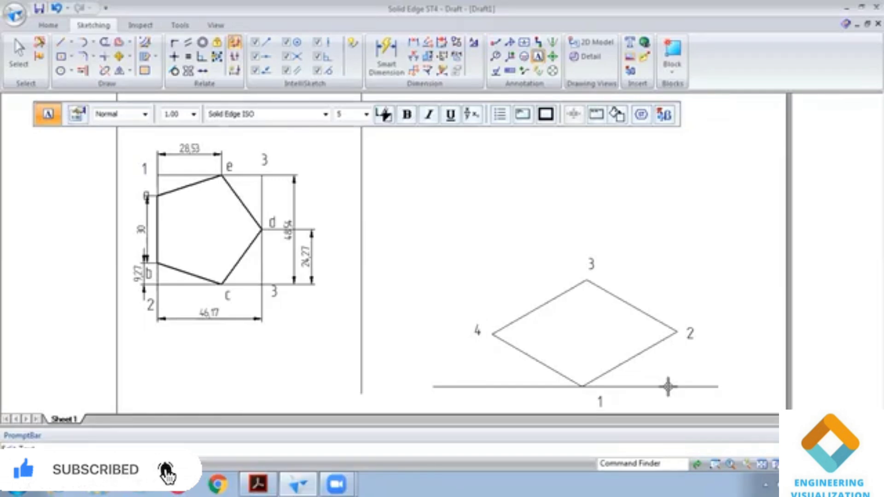
pyautogui.click(94, 42)
pyautogui.click(98, 87)
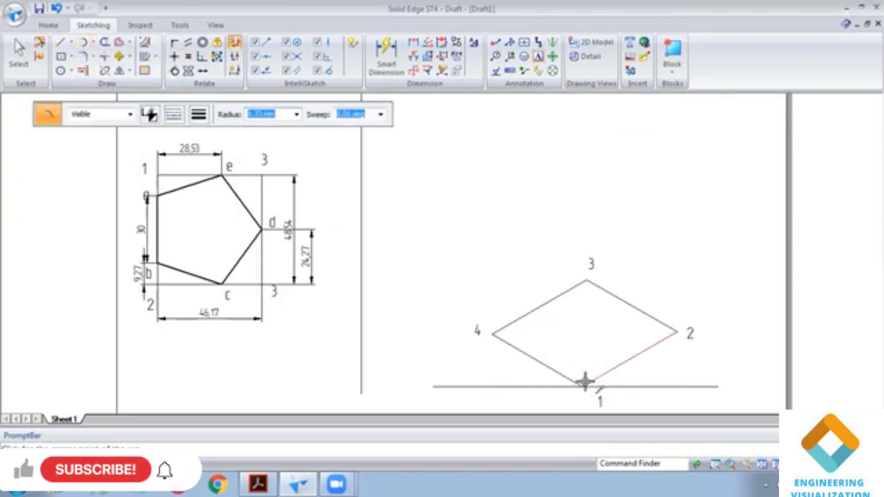
pyautogui.write('9.27')
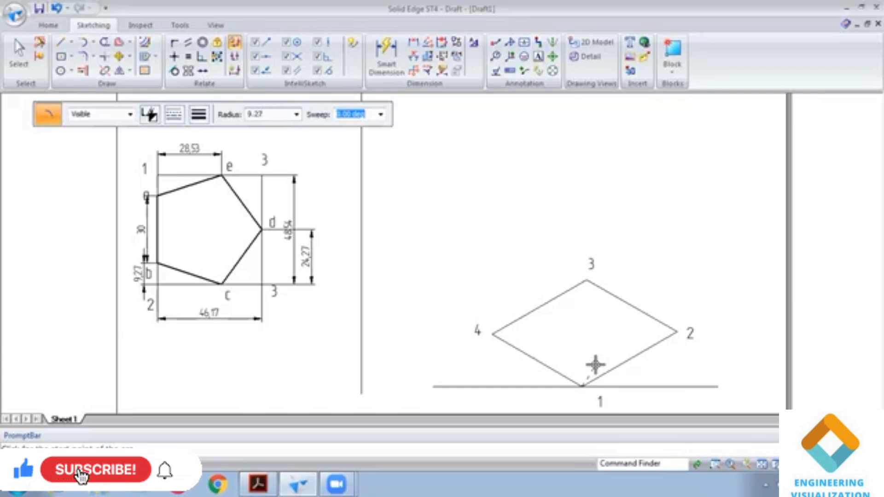
pyautogui.click(583, 384)
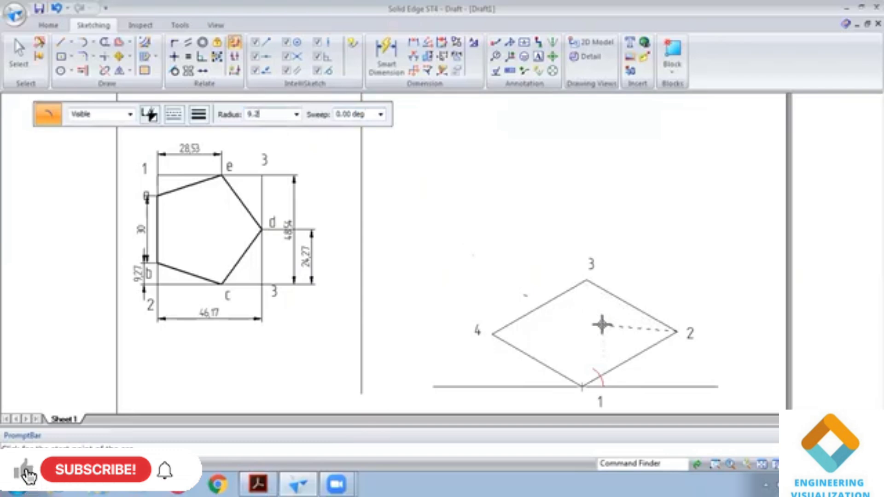
pyautogui.press('Tab')
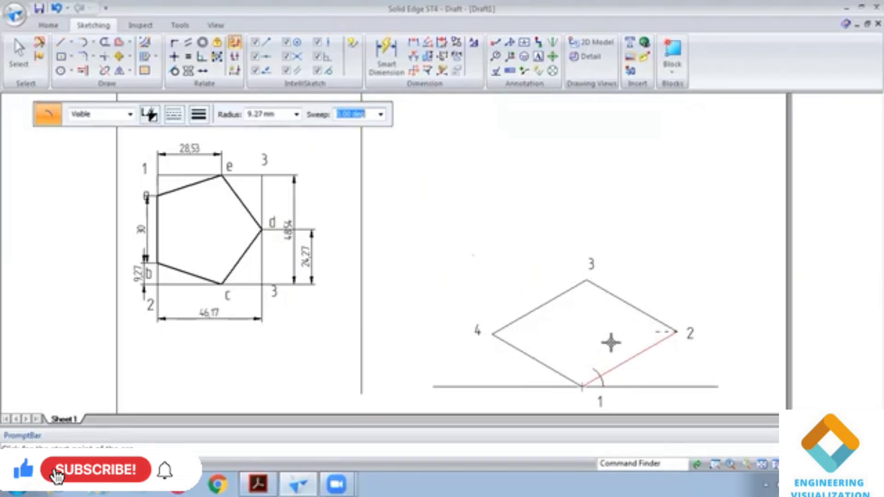
pyautogui.click(664, 356)
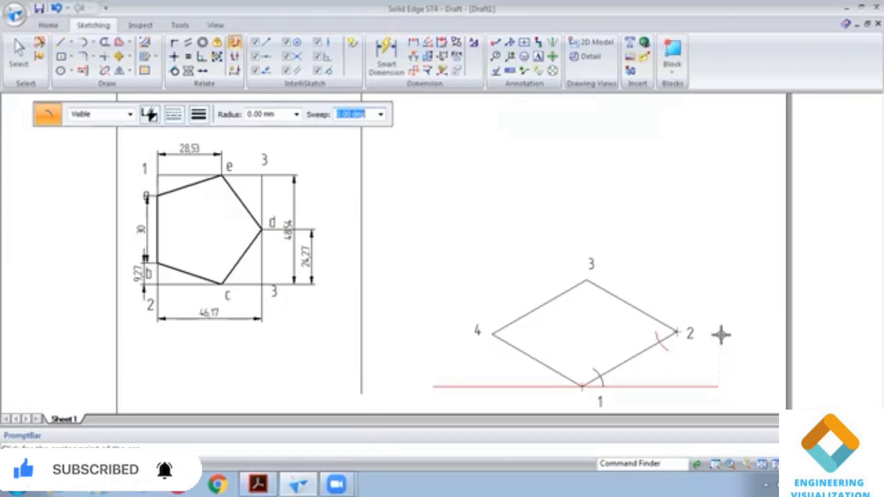
pyautogui.click(676, 332)
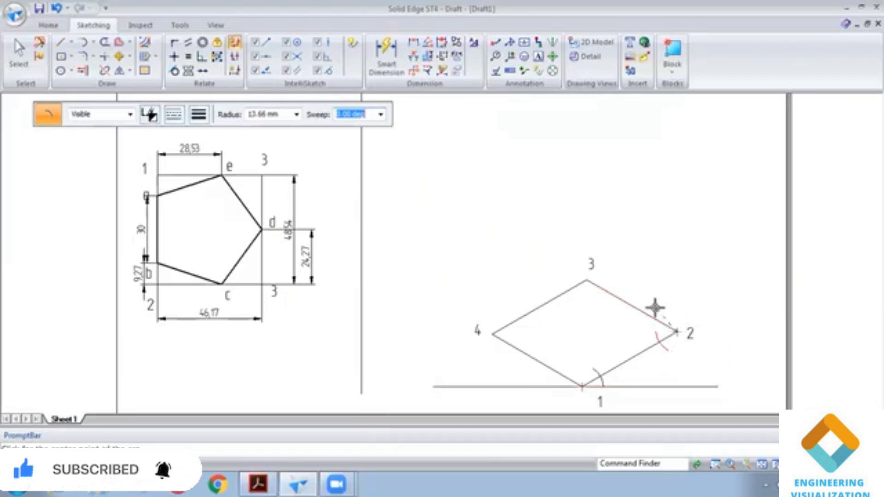
pyautogui.write('28.53')
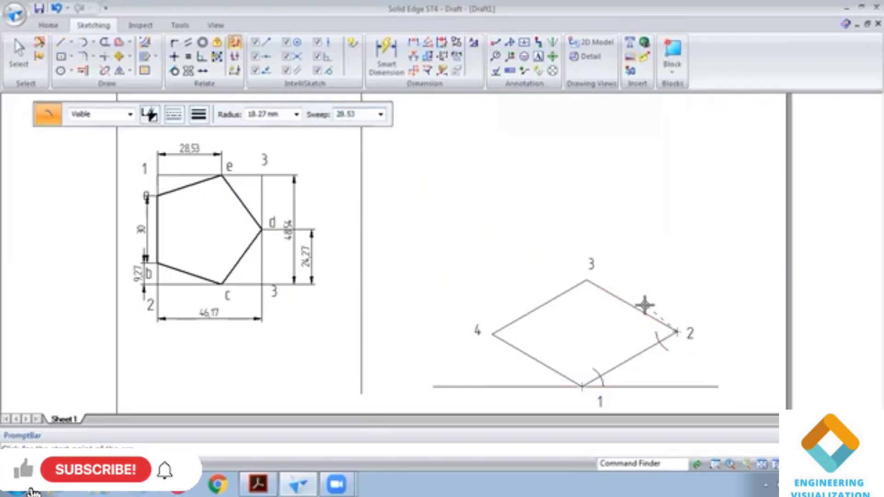
pyautogui.press('Tab')
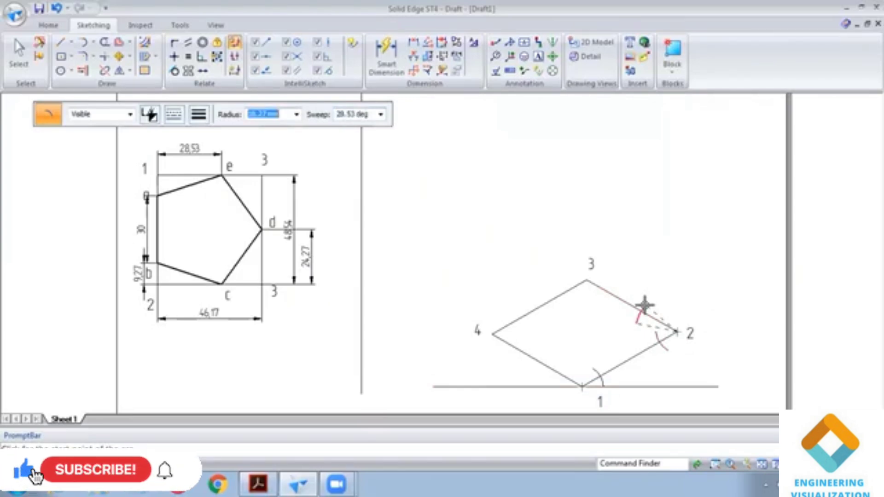
pyautogui.rightClick(651, 282)
# Draw an arc of radius 28.53 mm centred on corner 2 of the isometric outline, crossing edge 2-3
pyautogui.click(677, 332)
pyautogui.write('28.53')
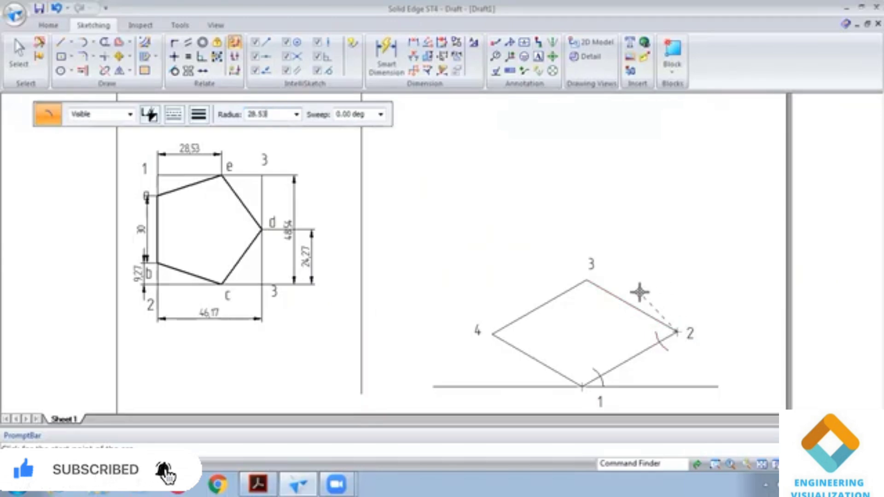
pyautogui.press('Tab')
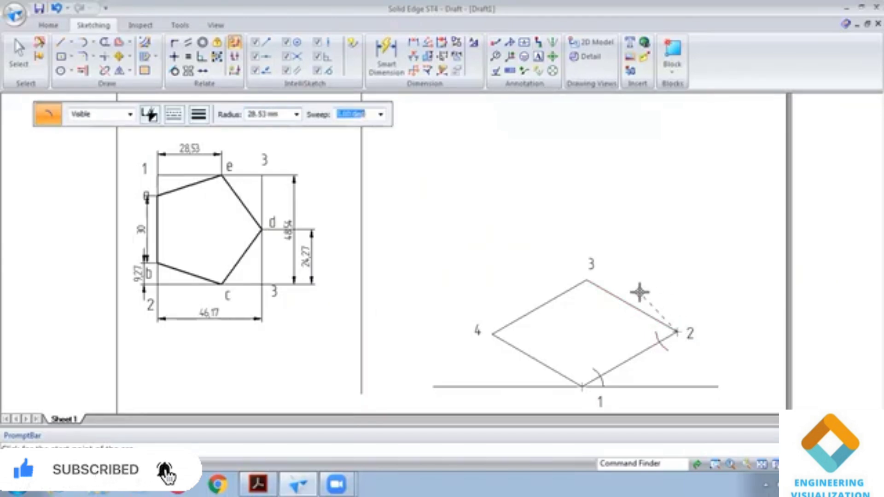
pyautogui.click(640, 292)
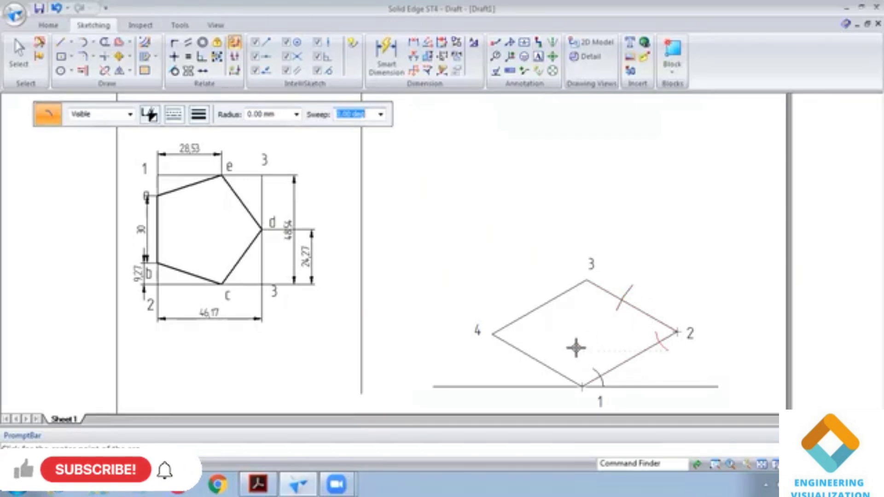
# Replace the duplicate label 3 at the upper right corner of the pentagon's enclosing rectangle with the label 4
pyautogui.click(18, 52)
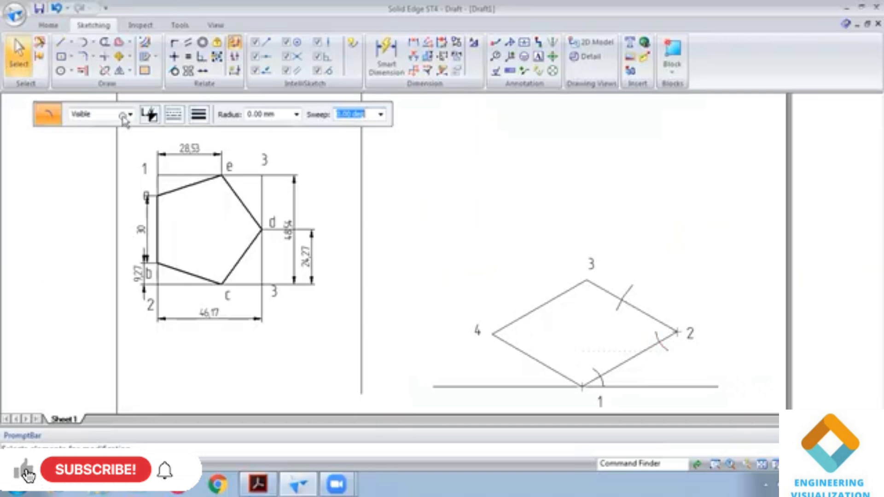
pyautogui.click(267, 159)
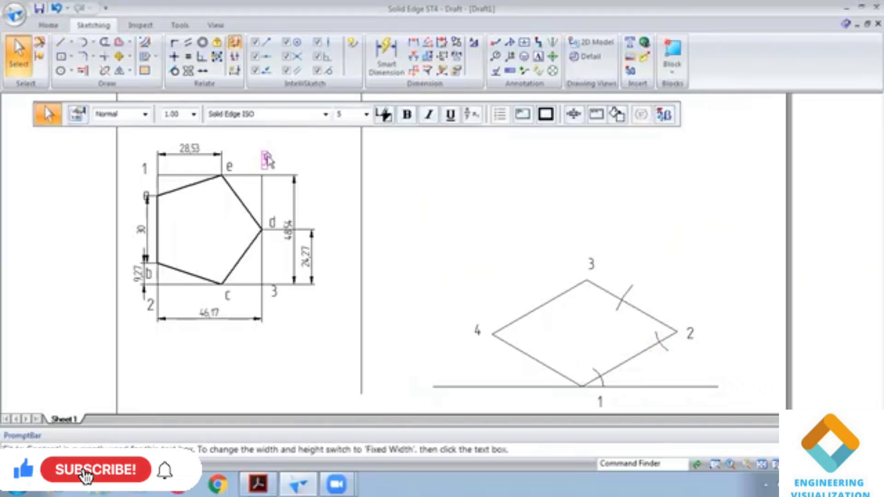
pyautogui.press('Delete')
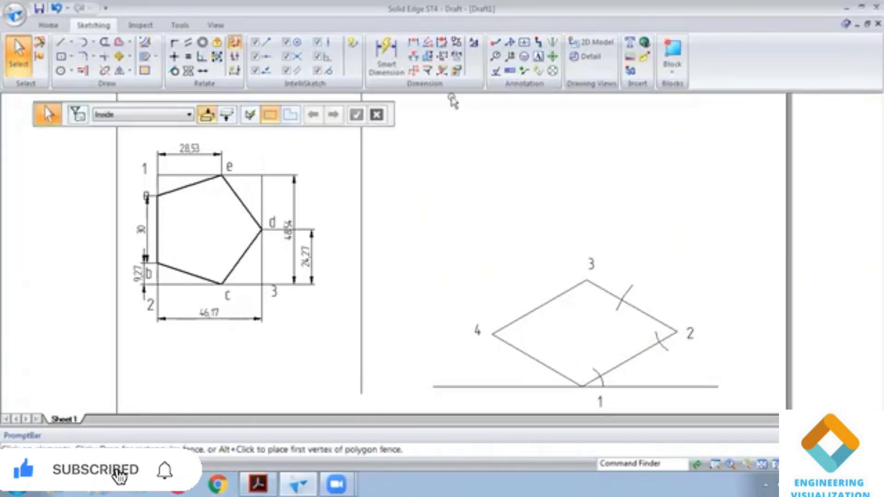
pyautogui.click(538, 56)
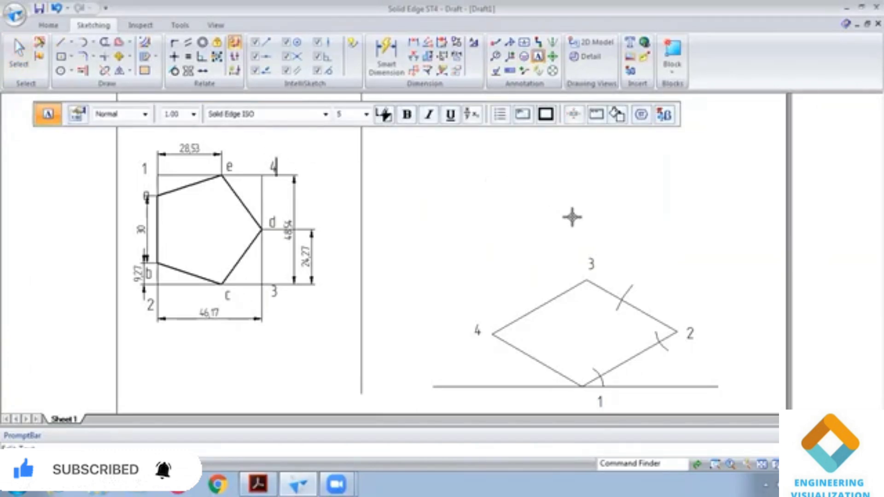
# Draw a centre-point arc of radius 24.27 mm from corner 3 of the isometric outline, crossing edge 3-4
pyautogui.click(93, 42)
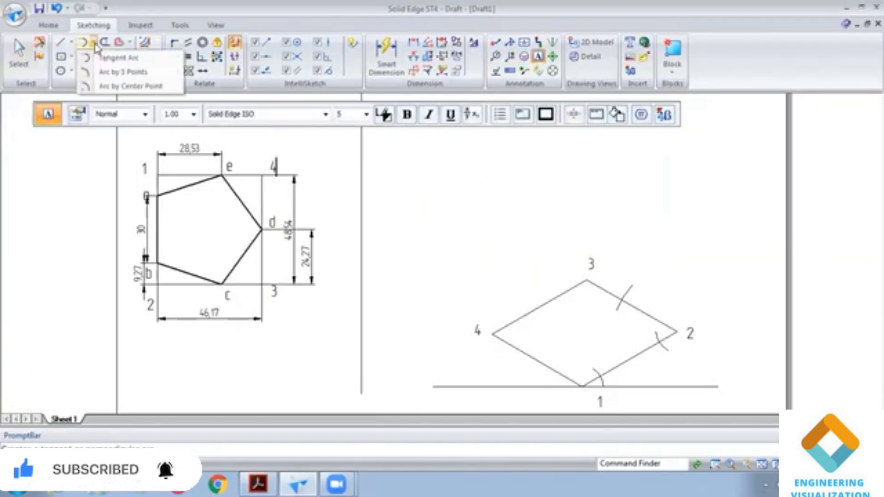
pyautogui.click(97, 88)
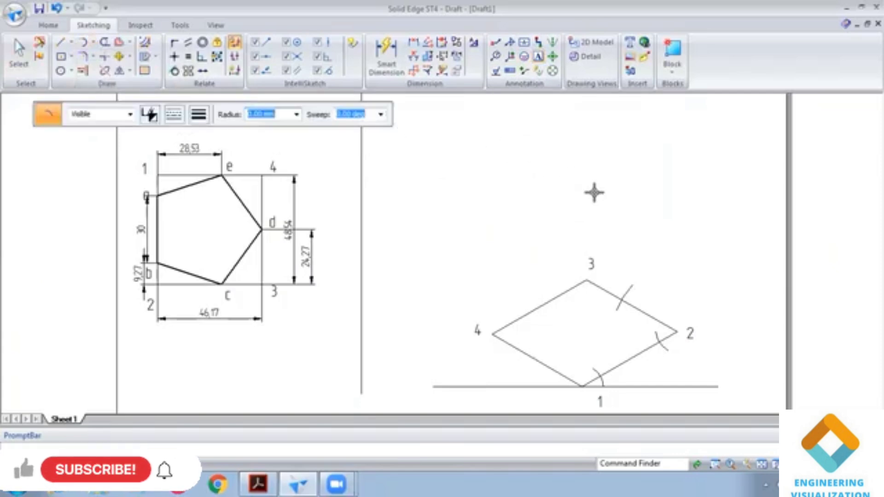
pyautogui.click(586, 280)
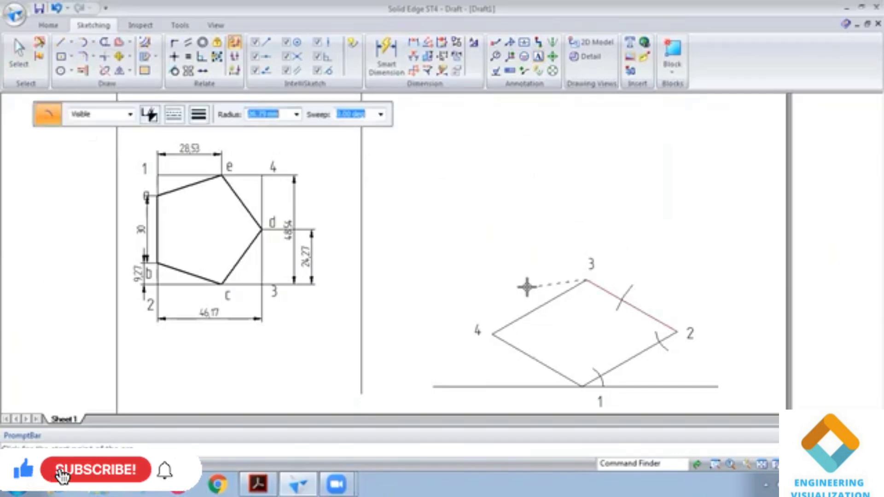
pyautogui.write('24.')
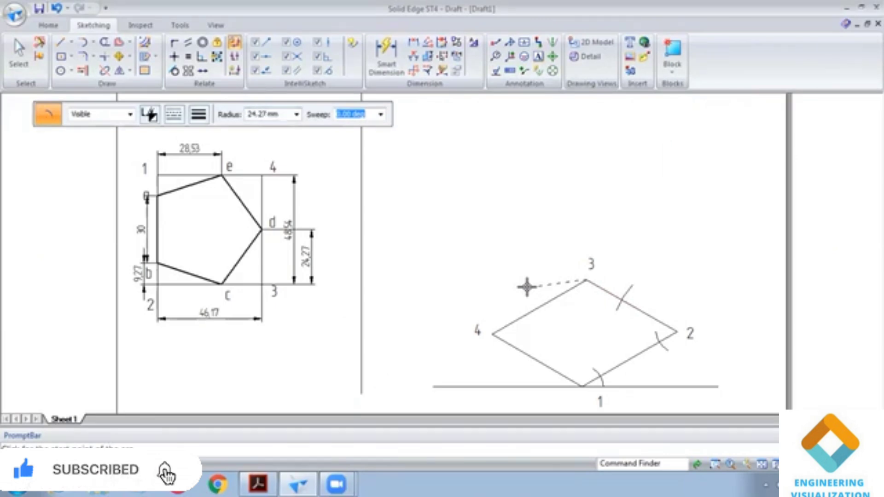
pyautogui.click(542, 314)
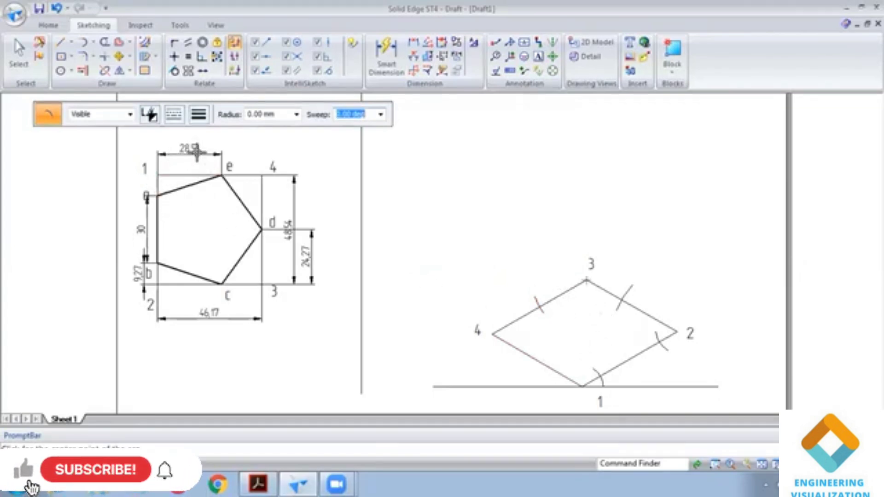
# Draw an arc of radius 28.53 mm with a 28° sweep centred on corner 1 of the isometric outline, crossing edge 1-4
pyautogui.click(581, 385)
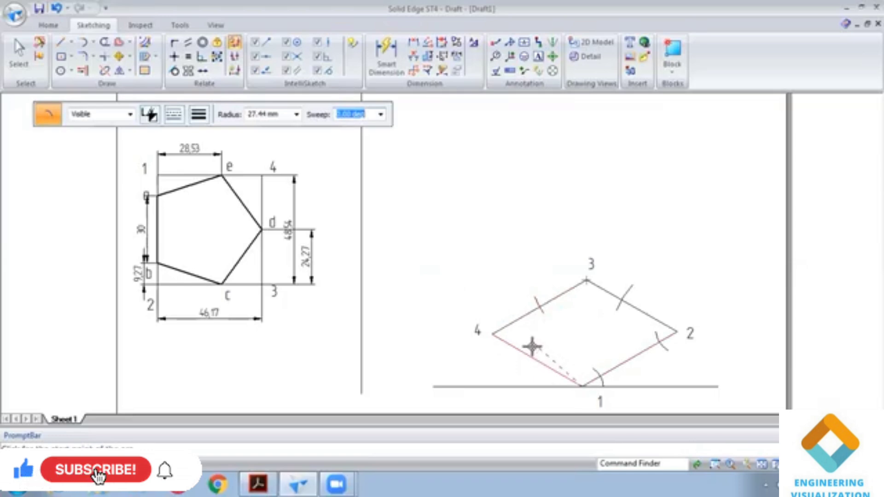
pyautogui.write('3')
pyautogui.press('Tab')
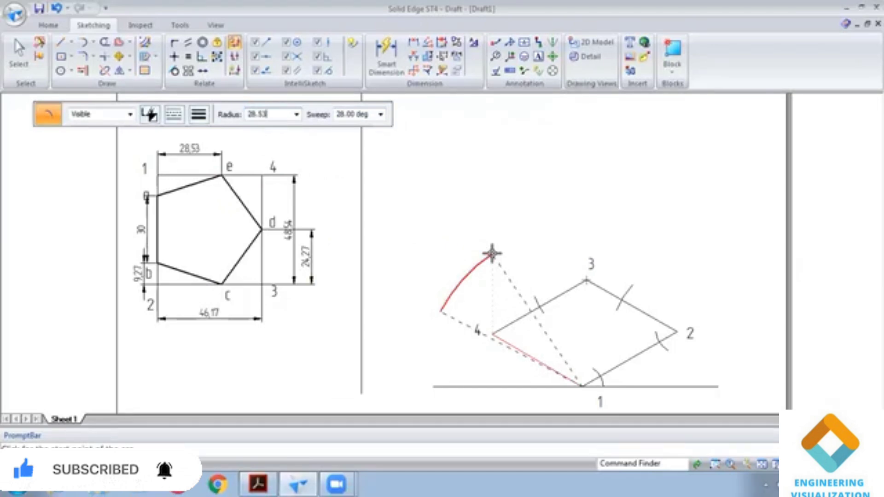
pyautogui.write('28.53')
pyautogui.press('Tab')
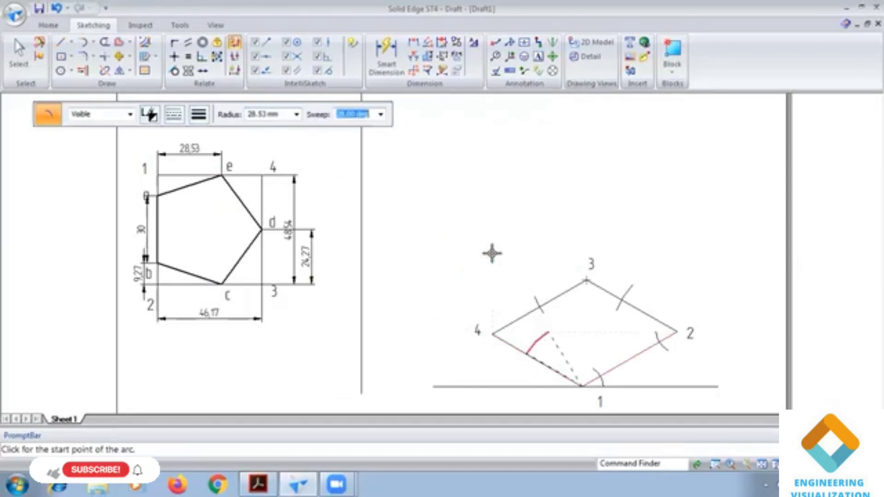
pyautogui.click(493, 315)
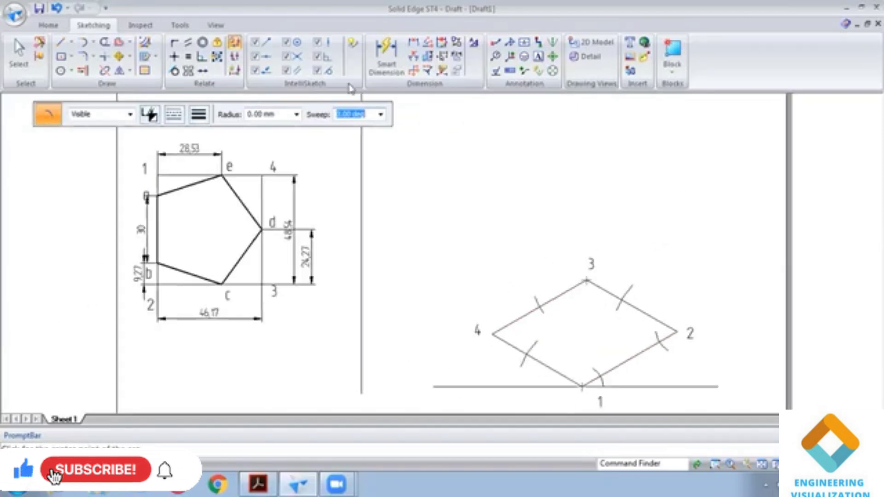
# Draw a heavier line along edge 1-2 of the isometric outline, from the arc crossing near corner 1 to the one near corner 2
pyautogui.click(60, 43)
pyautogui.click(197, 115)
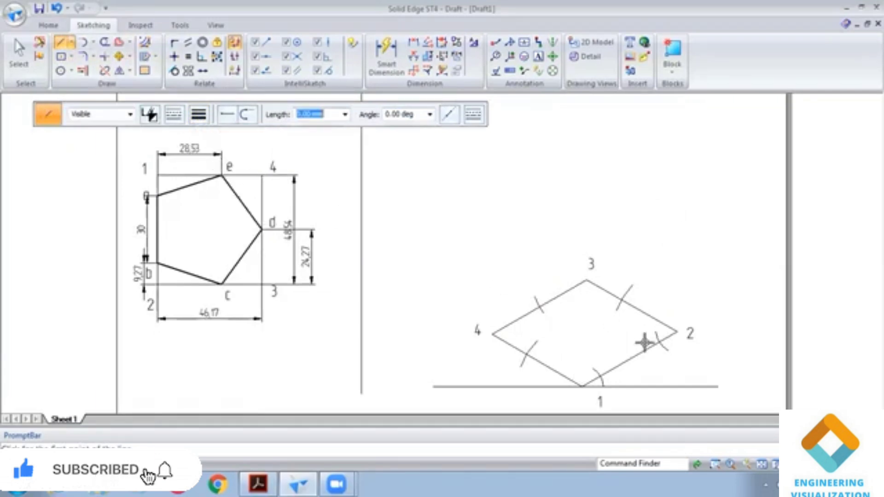
pyautogui.scroll(2, 658, 363)
pyautogui.scroll(2, 600, 380)
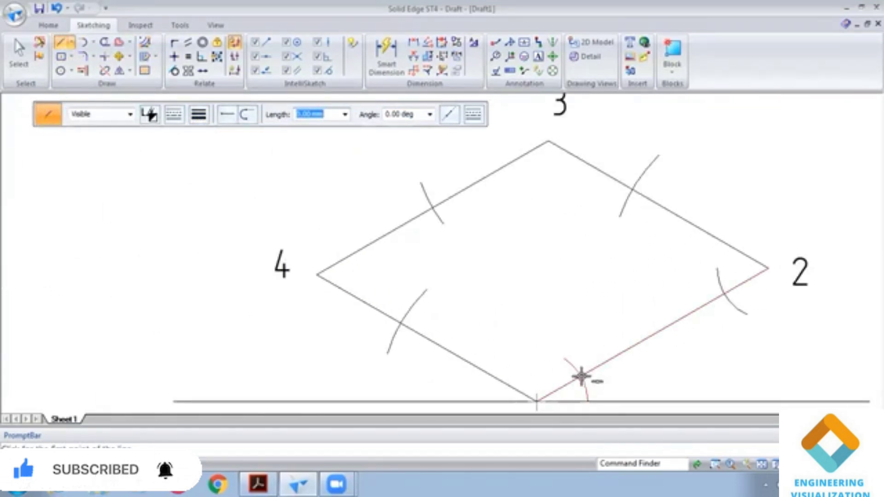
pyautogui.scroll(2, 581, 376)
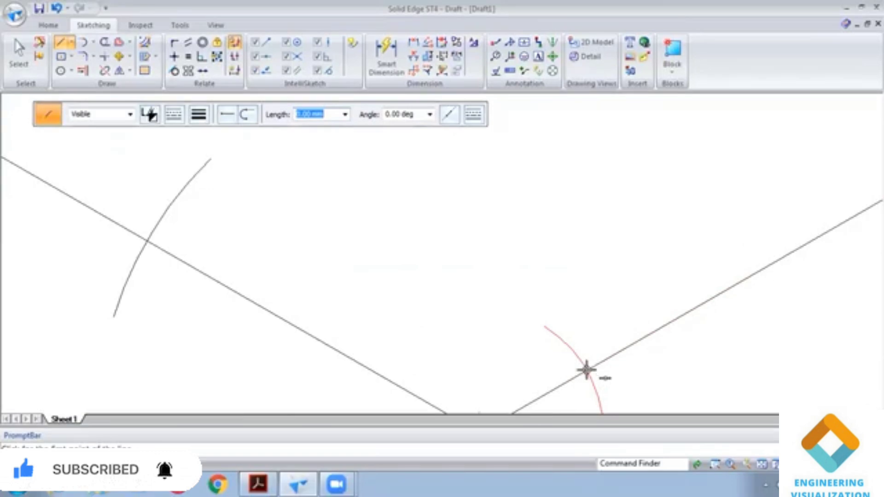
pyautogui.scroll(2, 584, 370)
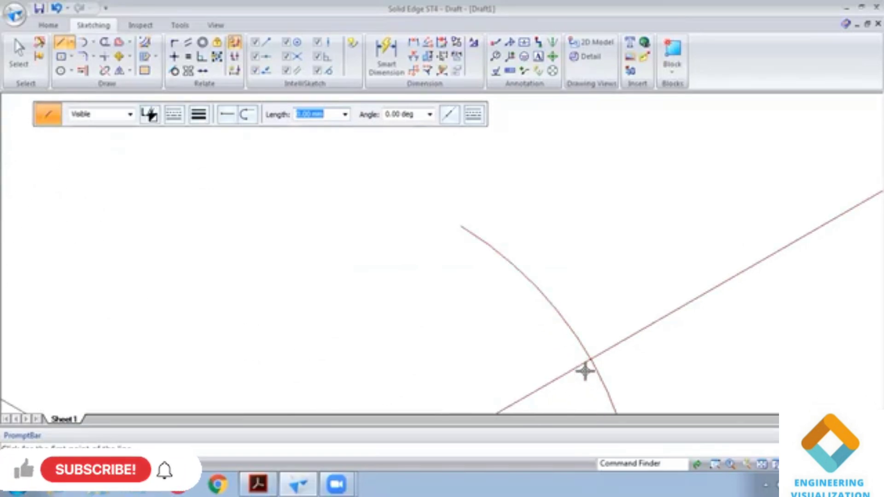
pyautogui.click(590, 359)
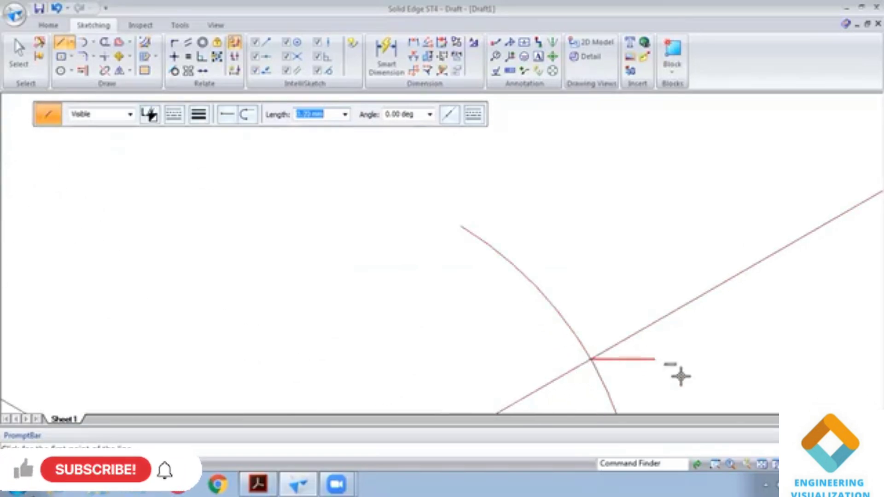
pyautogui.click(761, 465)
pyautogui.scroll(3, 575, 326)
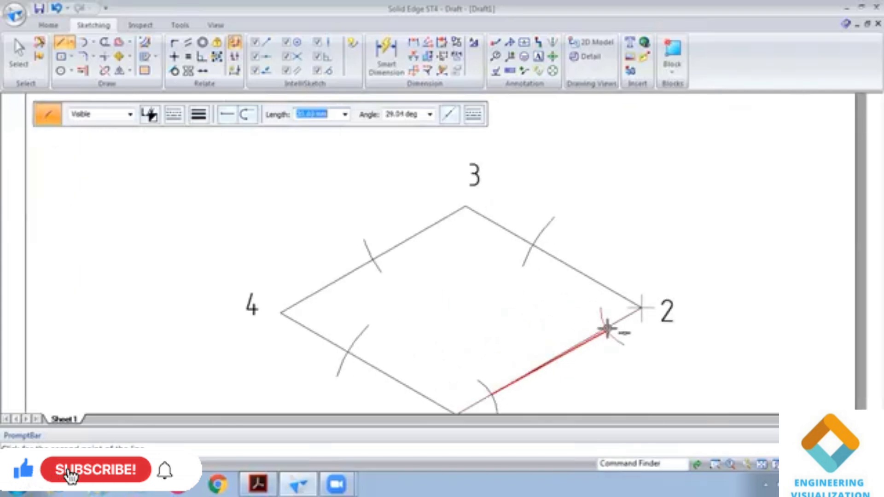
pyautogui.scroll(2, 605, 326)
pyautogui.scroll(3, 606, 323)
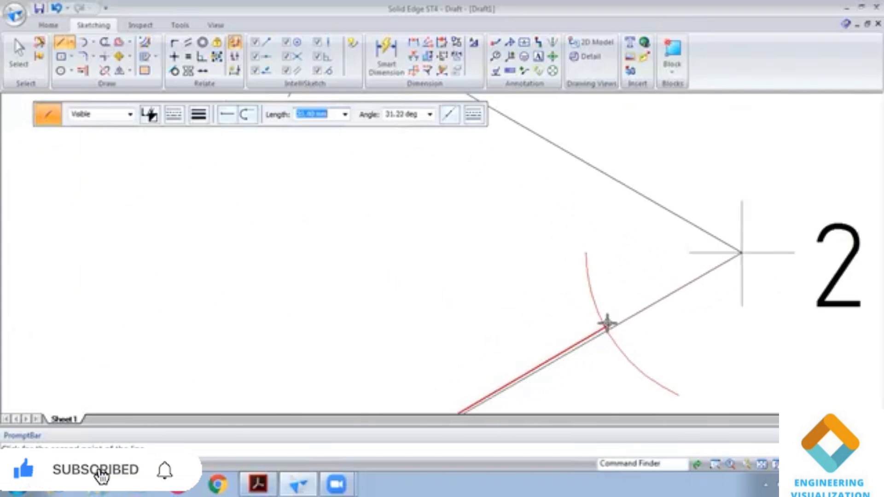
pyautogui.click(604, 330)
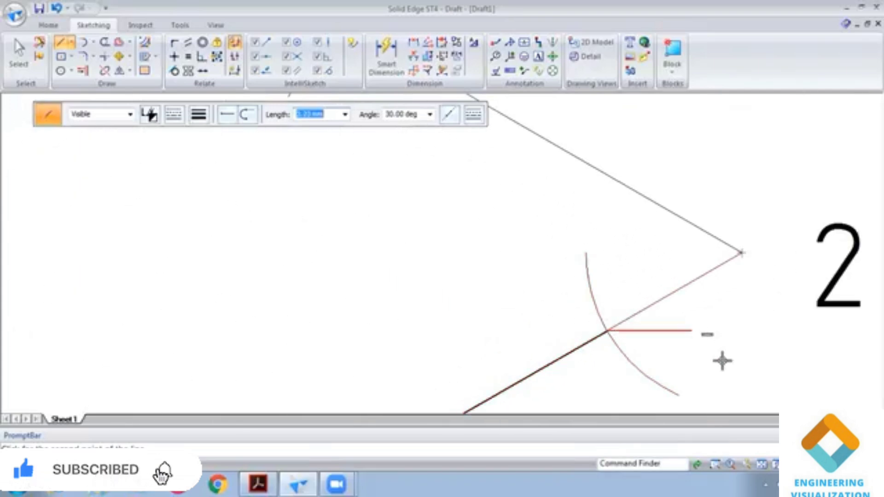
# Continue the heavy base outline to the arc crossing on edge 2-3, and from there to the arc crossing on edge 3-4
pyautogui.click(760, 465)
pyautogui.scroll(3, 548, 299)
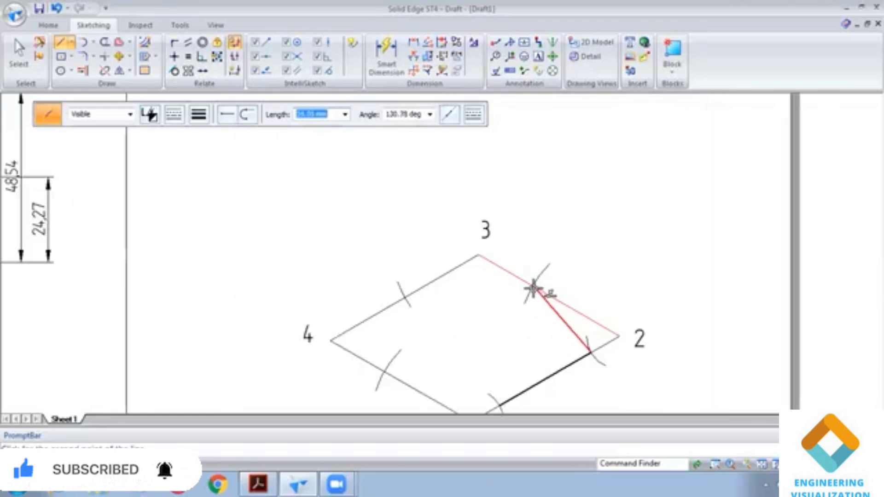
pyautogui.scroll(3, 534, 290)
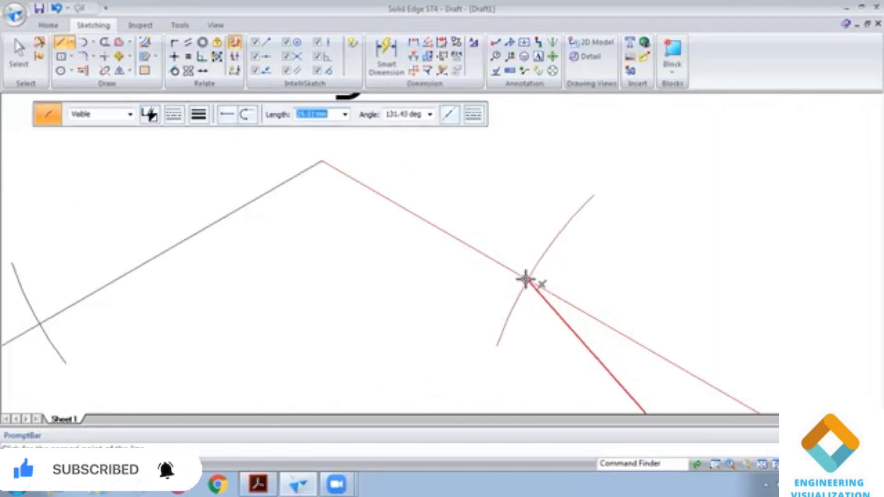
pyautogui.click(525, 280)
pyautogui.click(760, 464)
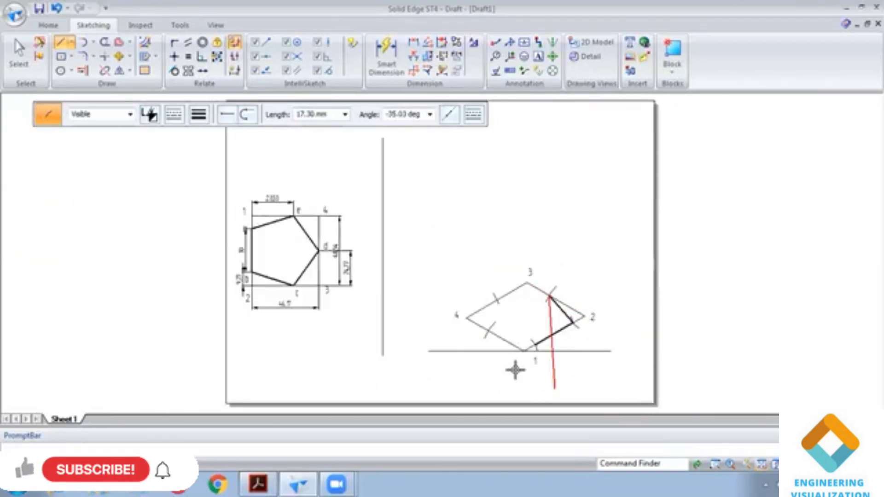
pyautogui.scroll(5, 493, 303)
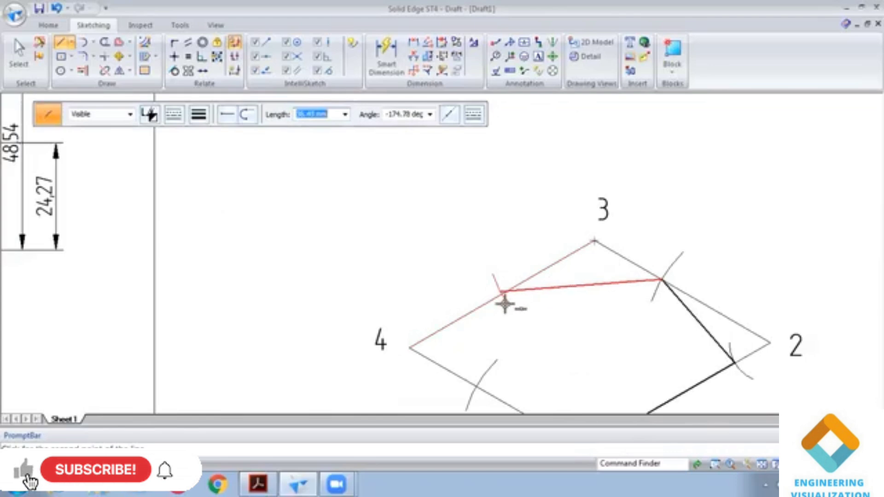
pyautogui.scroll(4, 504, 303)
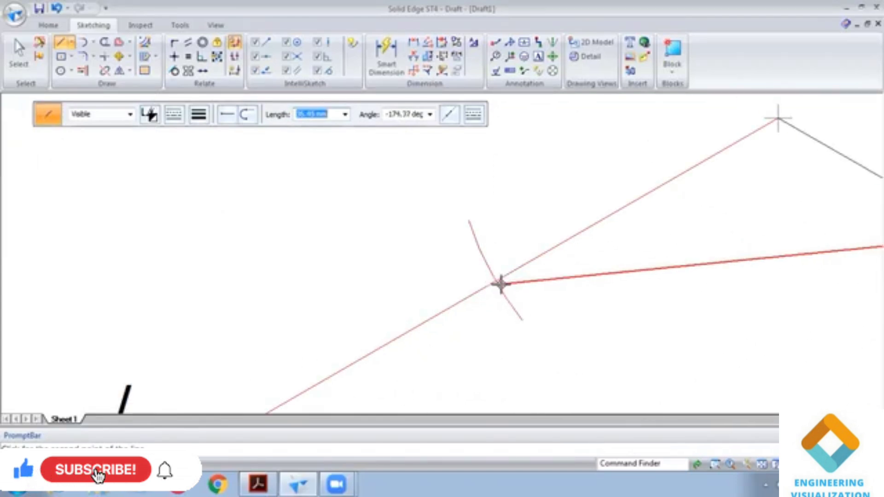
pyautogui.scroll(3, 498, 284)
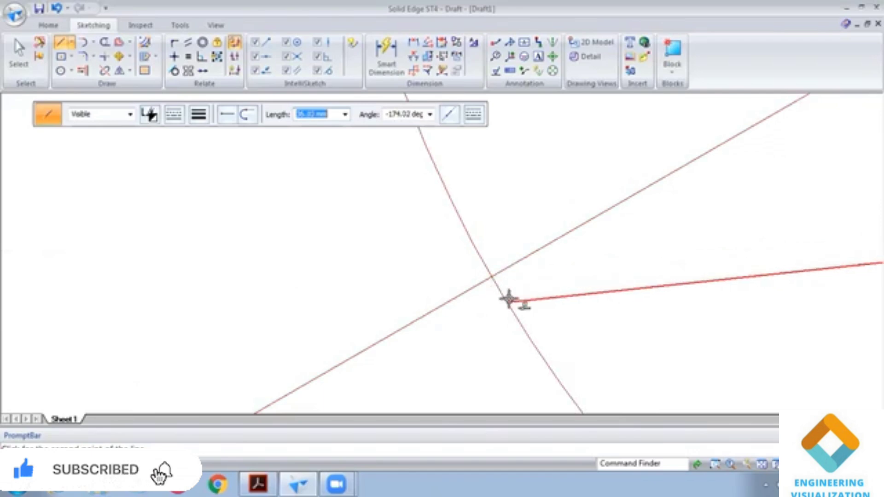
pyautogui.click(493, 277)
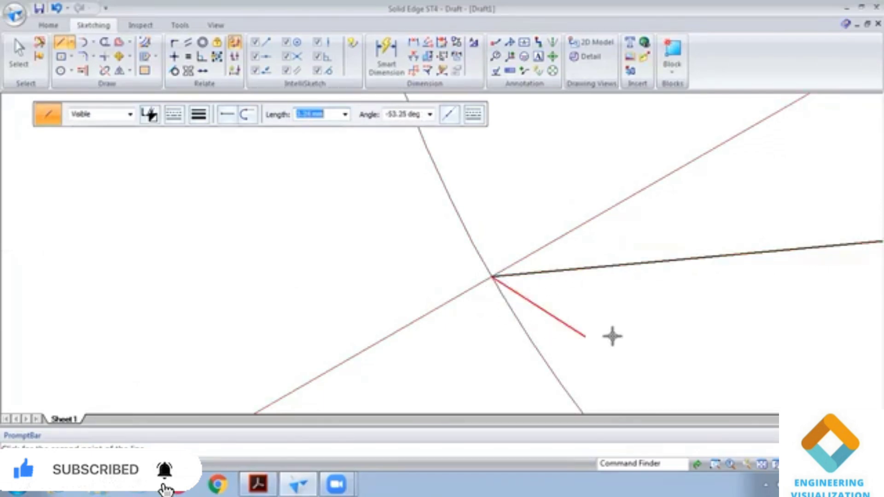
# Try to draw the base edge from the arc crossing on edge 3-4 to the one on edge 1-4, and undo it
pyautogui.click(761, 463)
pyautogui.scroll(5, 481, 302)
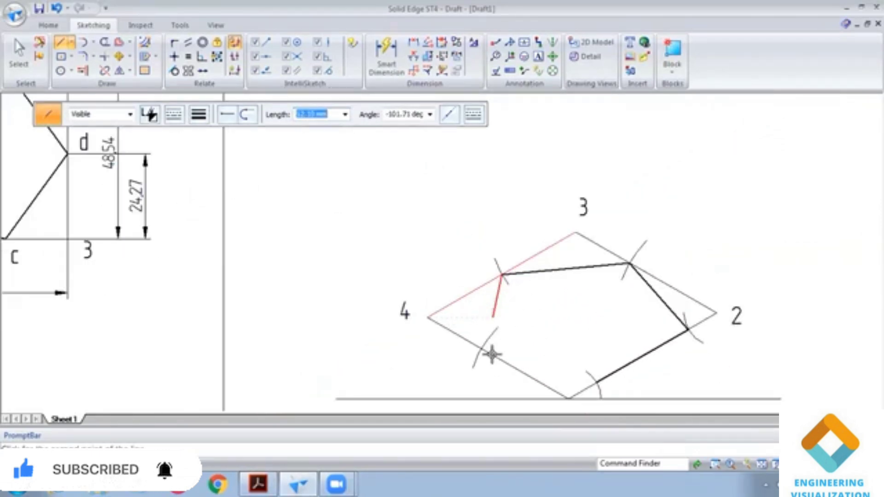
pyautogui.scroll(3, 470, 334)
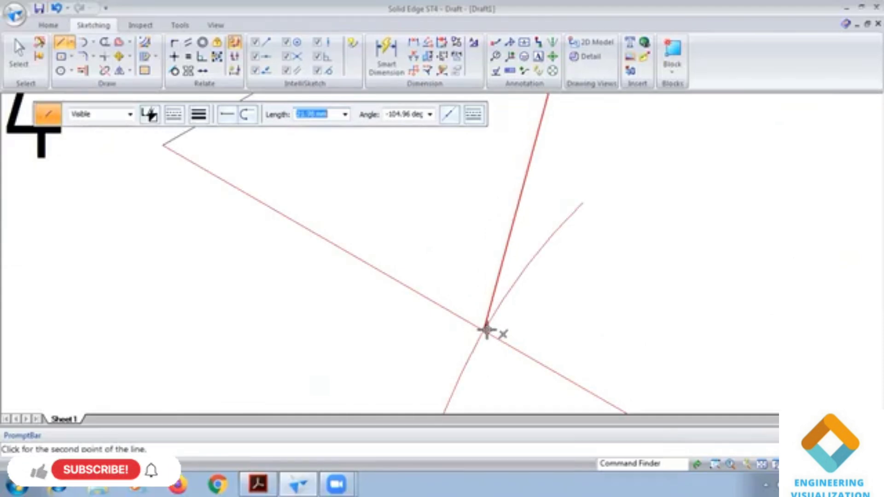
pyautogui.click(486, 330)
pyautogui.rightClick(598, 357)
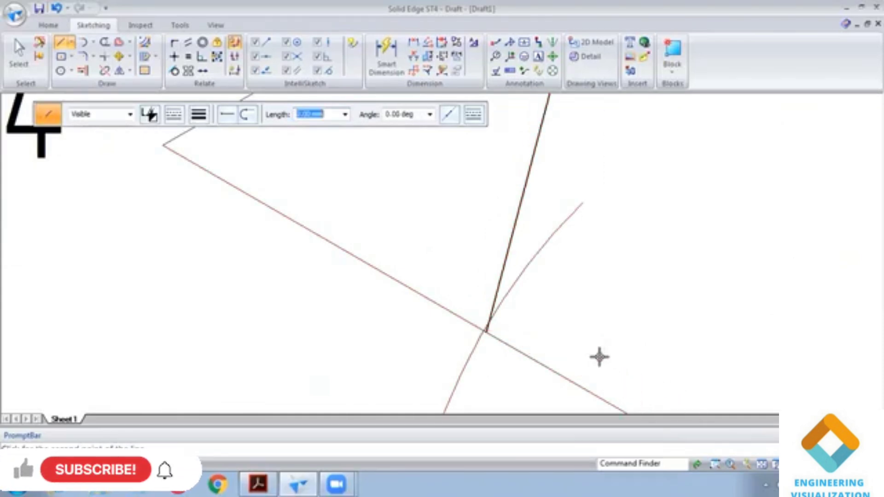
pyautogui.click(56, 8)
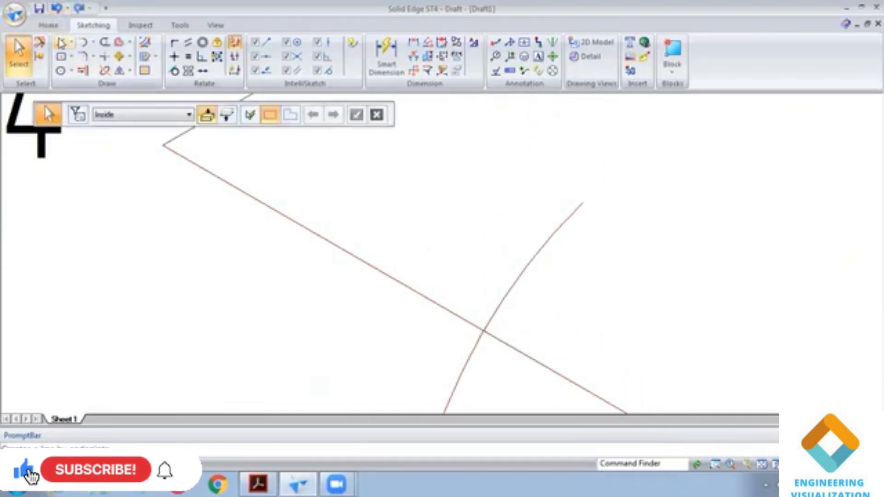
# Draw a 0.70 mm wide line from the arc crossing near corner 1 to the arc crossing on edge 1-4
pyautogui.click(60, 42)
pyautogui.click(198, 114)
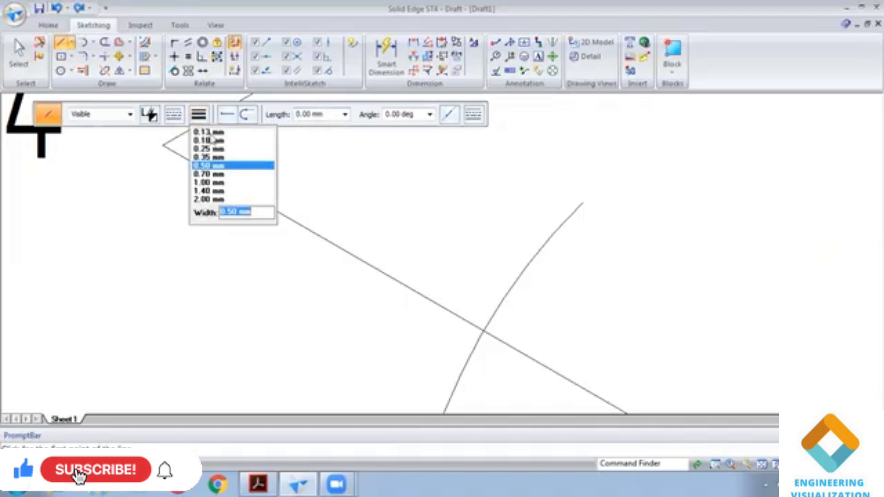
pyautogui.click(226, 174)
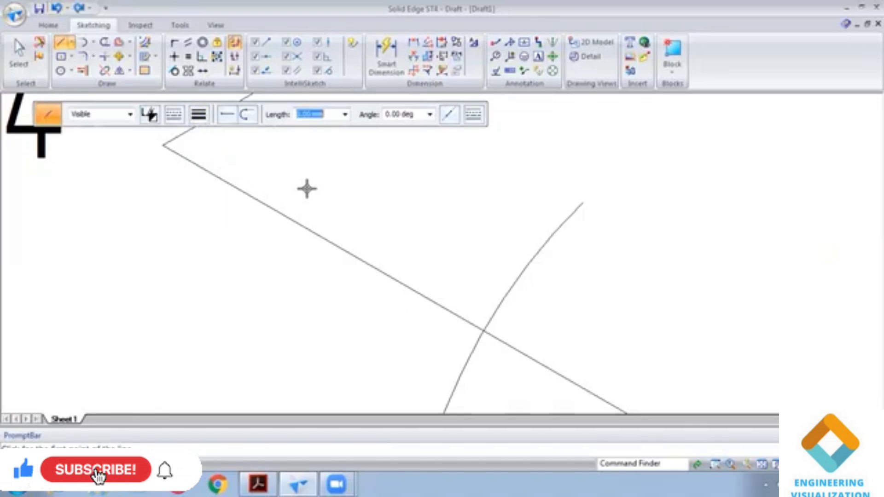
pyautogui.click(762, 464)
pyautogui.scroll(5, 545, 328)
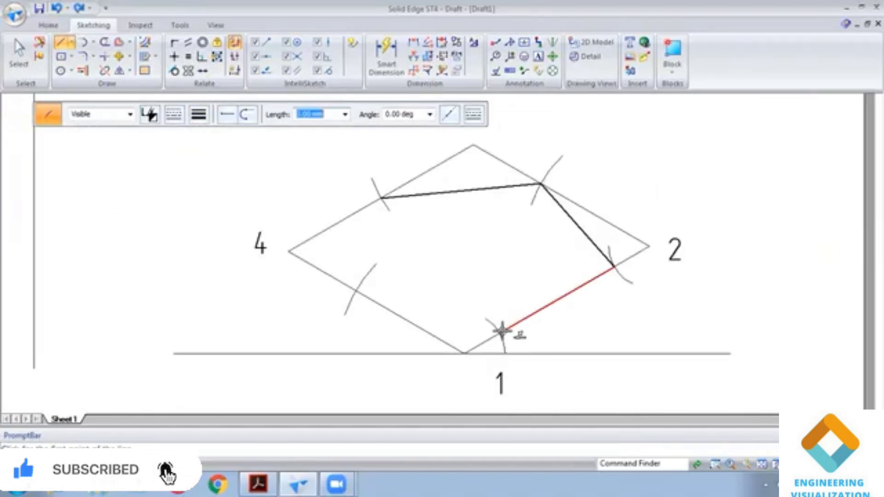
pyautogui.click(499, 332)
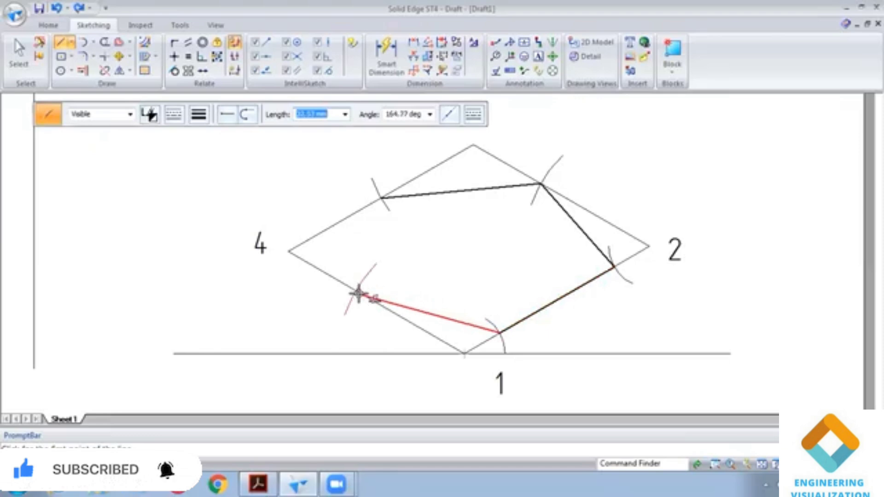
pyautogui.scroll(3, 361, 297)
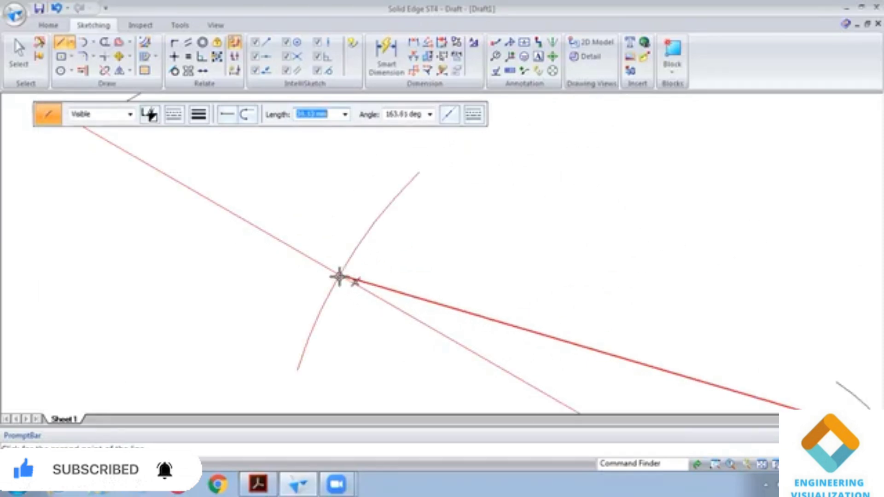
pyautogui.click(339, 276)
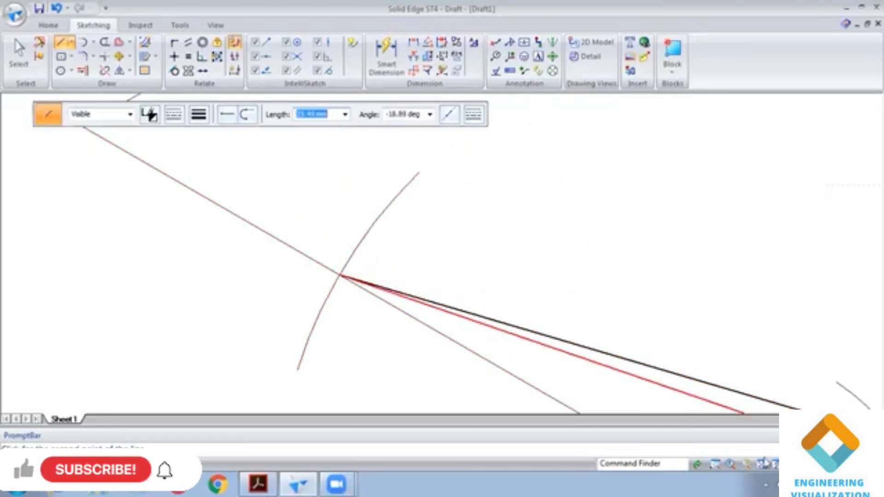
# Close the pentagonal base by continuing the heavy line to the arc crossing on edge 3-4
pyautogui.scroll(-5, 500, 332)
pyautogui.scroll(3, 497, 283)
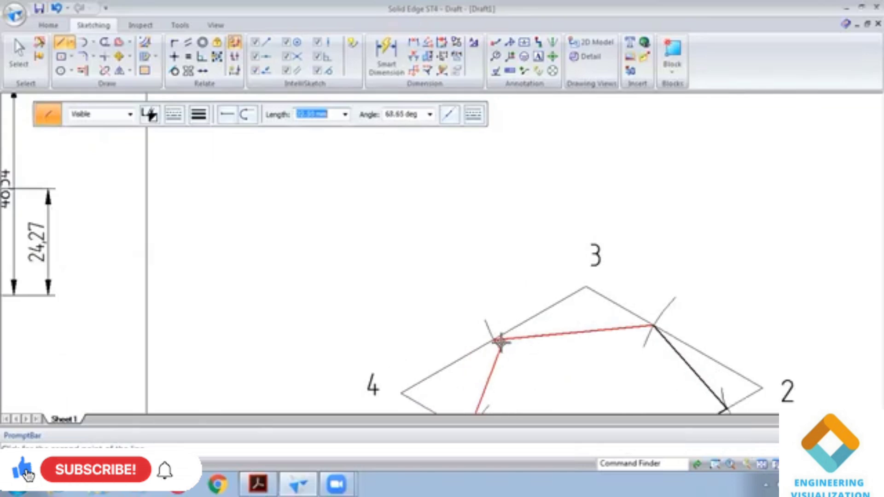
pyautogui.click(495, 339)
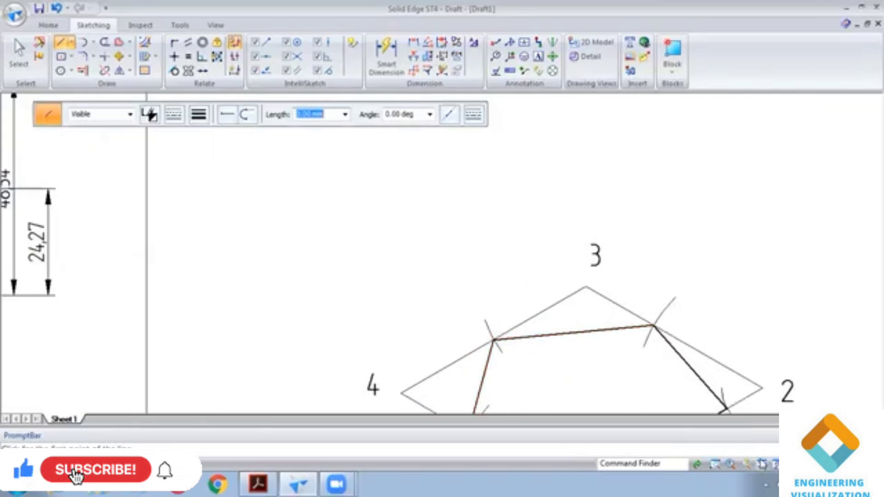
# Locate the base centre by drawing lines from three pentagon corners to the midpoints of their opposite sides
pyautogui.scroll(-5, 637, 300)
pyautogui.scroll(3, 612, 283)
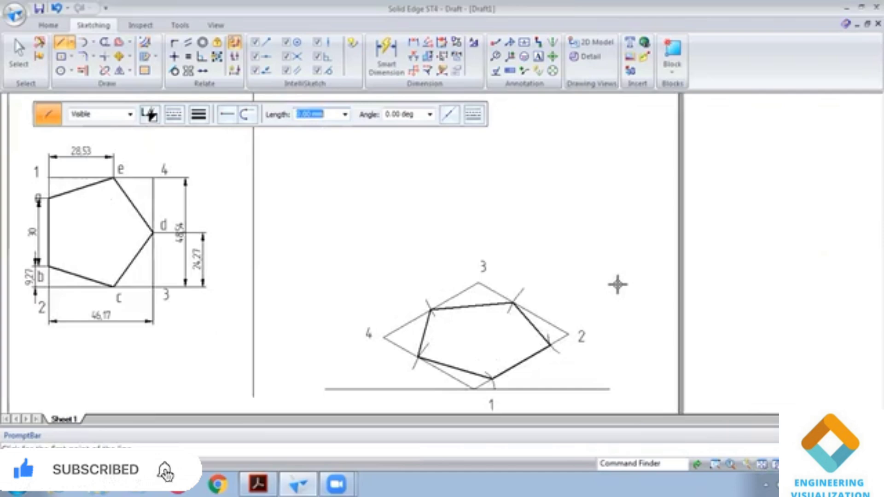
pyautogui.click(429, 310)
pyautogui.click(521, 359)
pyautogui.click(417, 357)
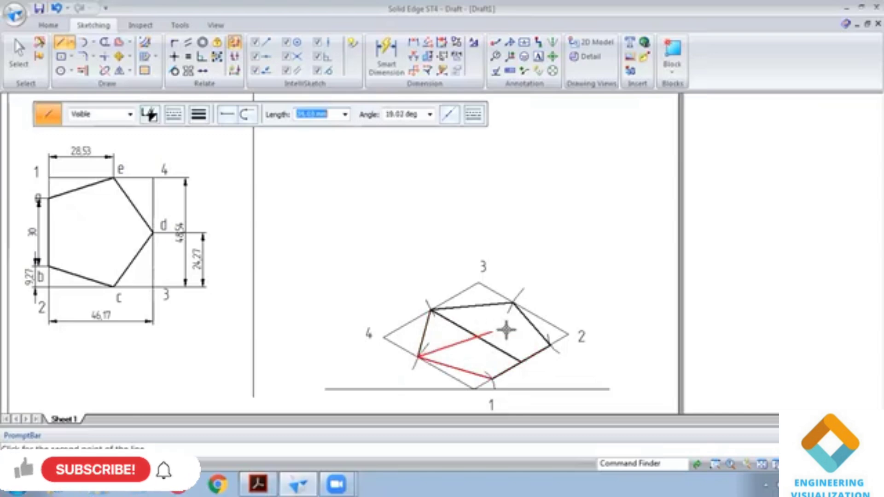
pyautogui.click(530, 322)
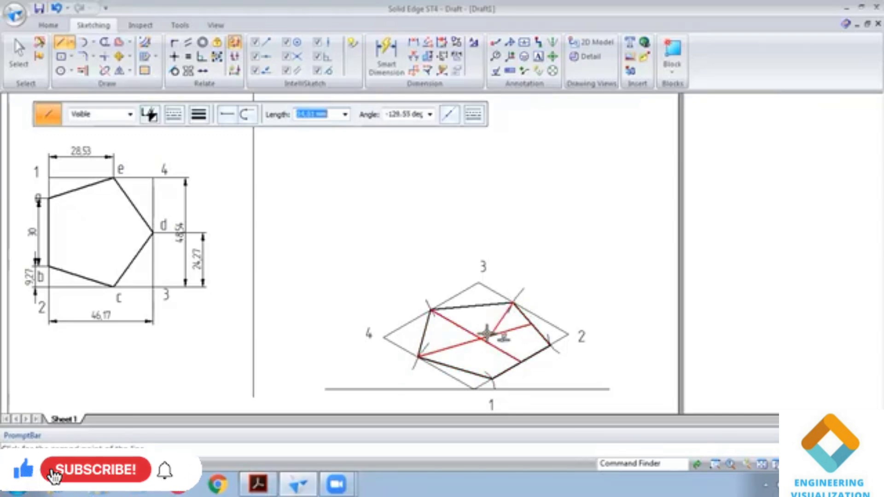
pyautogui.click(452, 366)
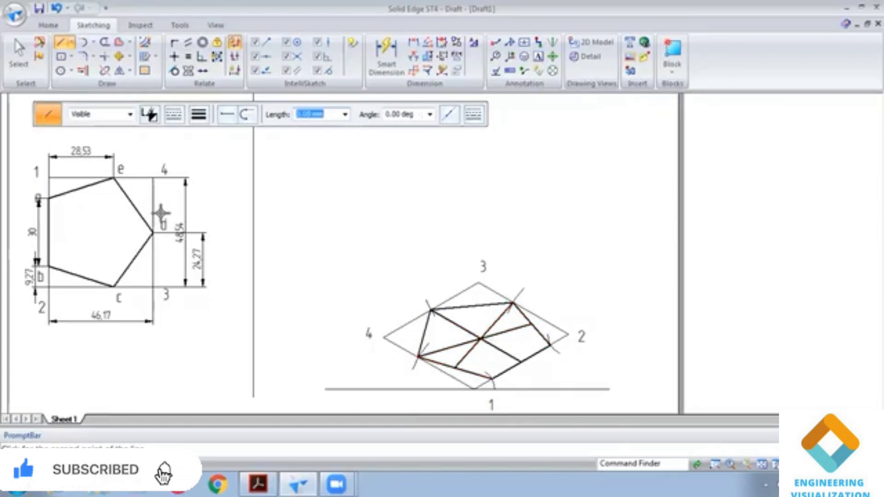
# Check the pyramid problem in Adobe Acrobat Reader and draw its 60 mm vertical axis upward from the base centre
pyautogui.click(259, 483)
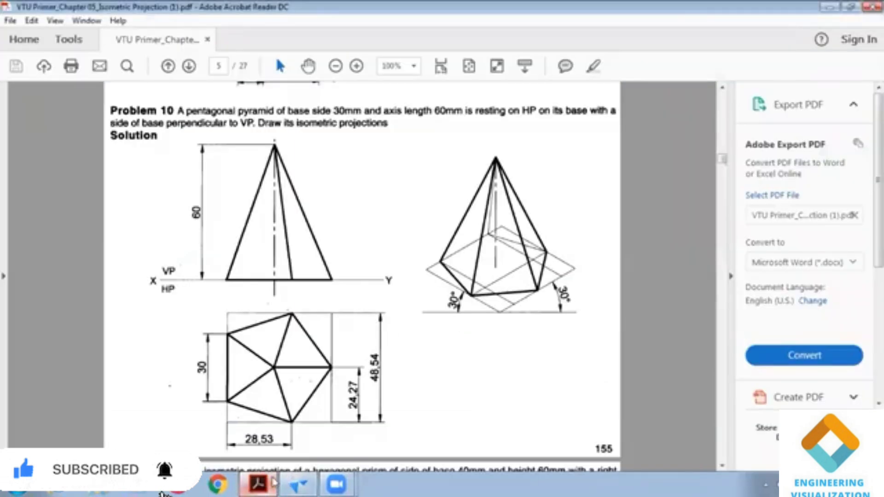
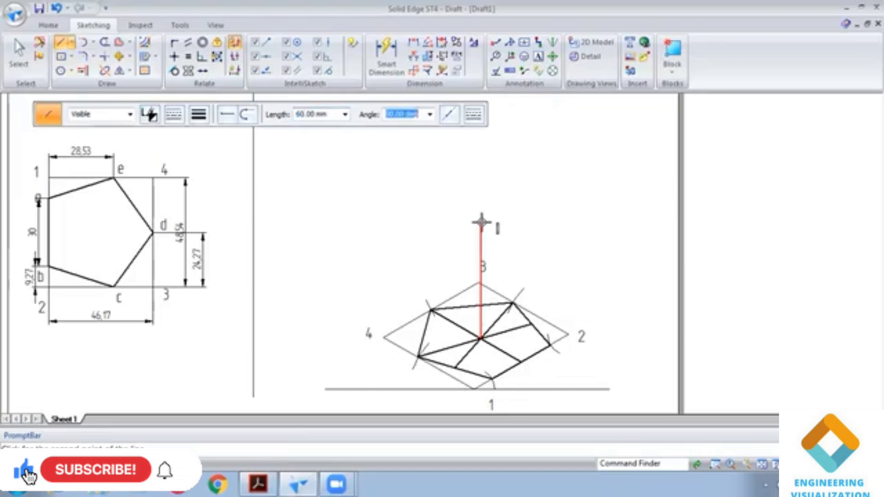
pyautogui.click(481, 222)
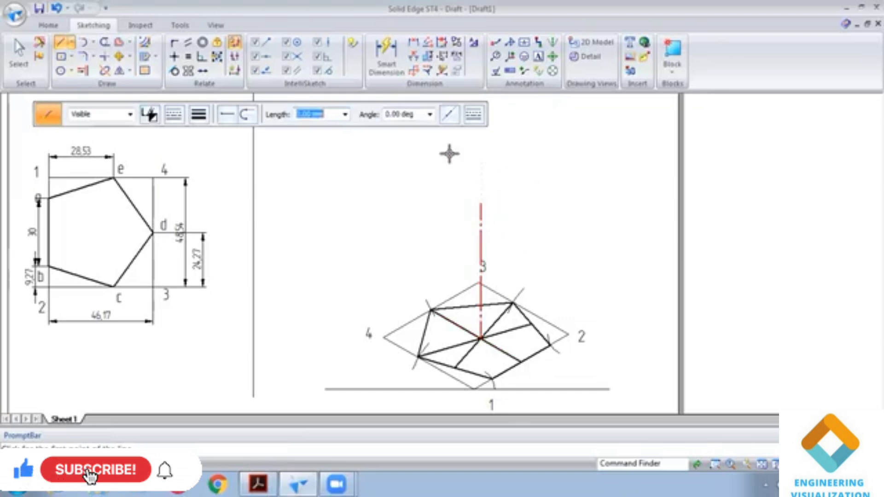
# Draw solid slant edges from the top of the axis to the base corners on edges 3-4 and 1-4
pyautogui.click(198, 115)
pyautogui.click(205, 134)
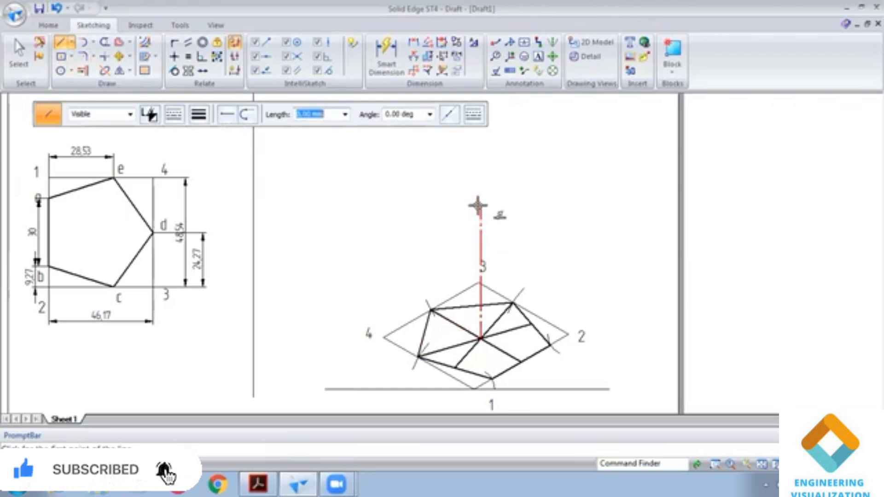
pyautogui.click(482, 205)
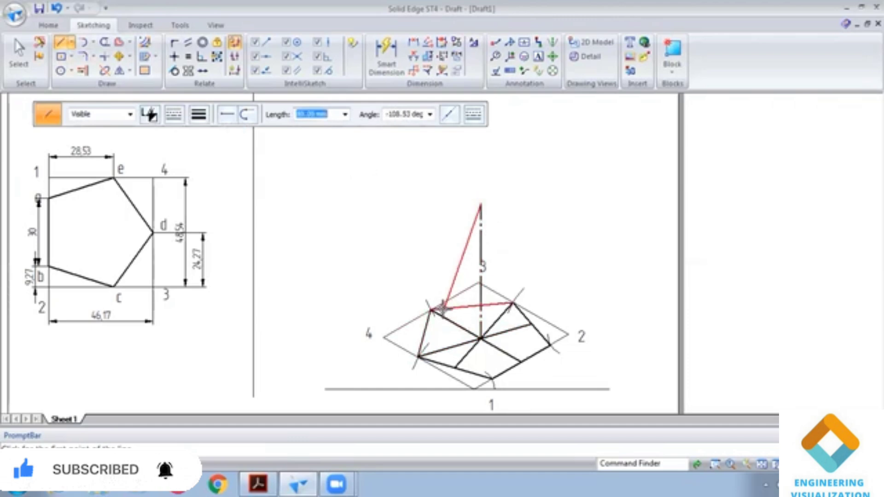
pyautogui.click(431, 308)
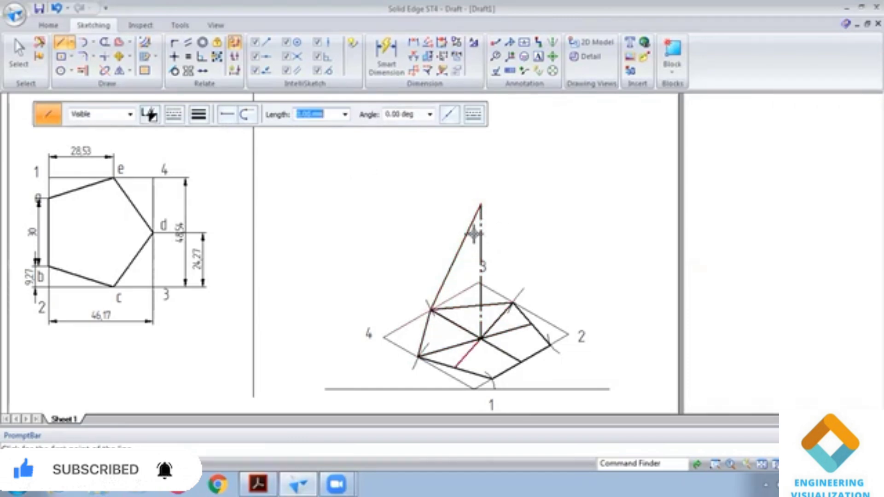
pyautogui.click(482, 205)
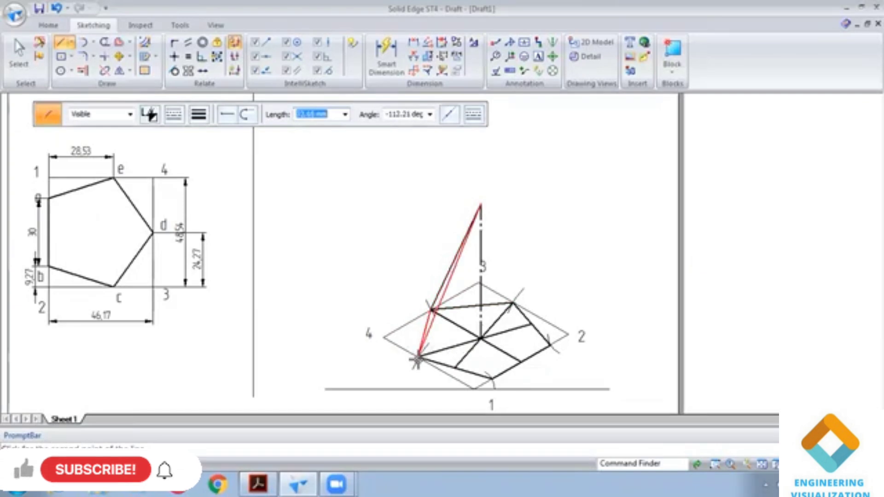
pyautogui.click(419, 356)
# Draw the remaining slant edges from the apex to the two base corners on edge 1-2 and the one on edge 2-3
pyautogui.click(481, 204)
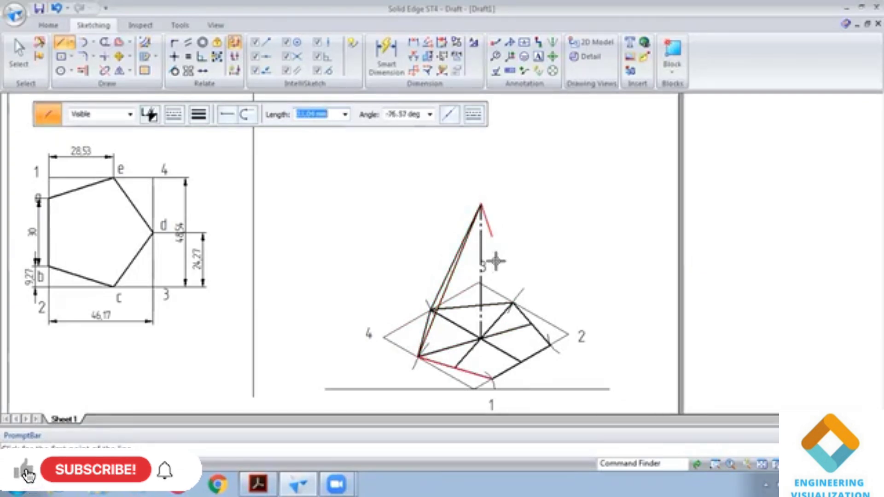
pyautogui.click(490, 377)
pyautogui.click(481, 205)
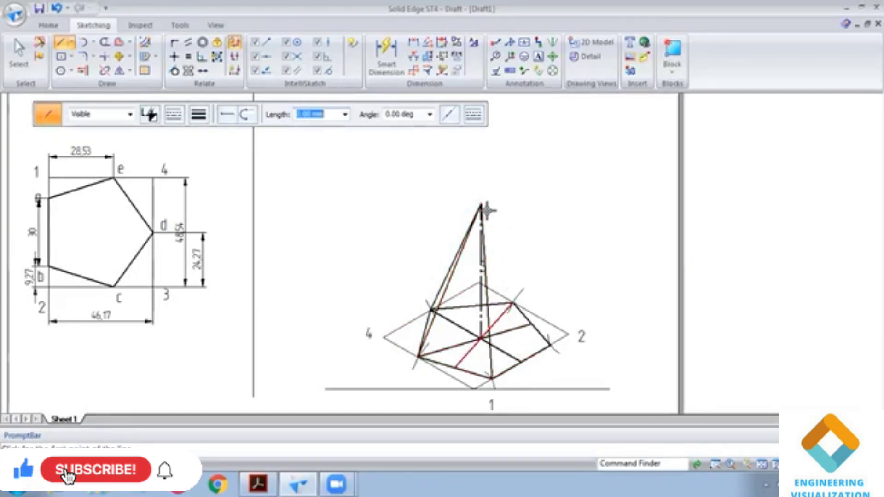
pyautogui.click(550, 346)
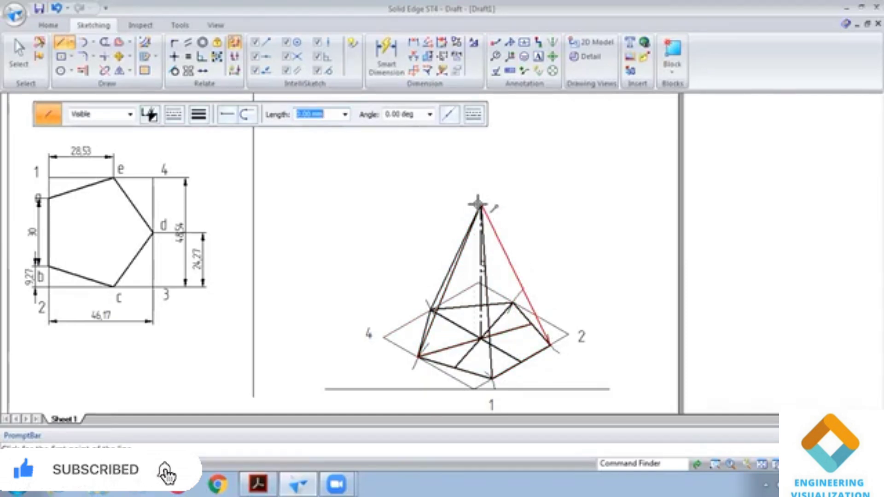
pyautogui.click(479, 204)
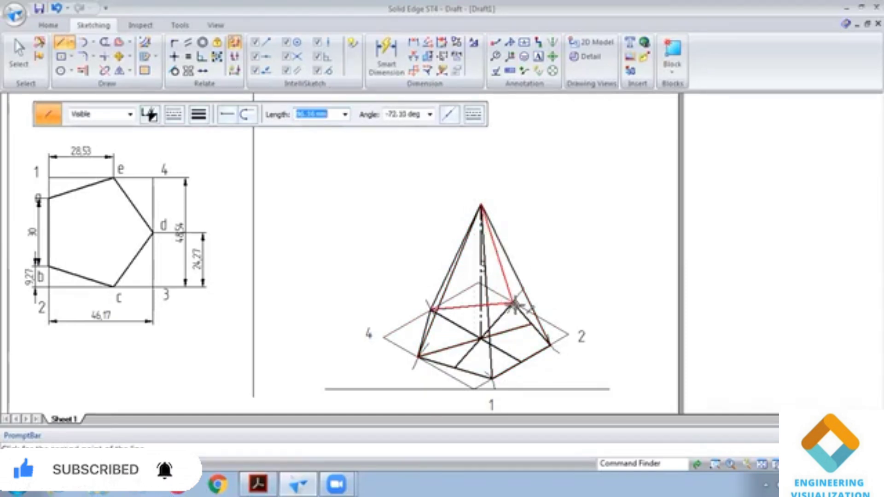
pyautogui.scroll(3, 627, 322)
pyautogui.scroll(-3, 627, 320)
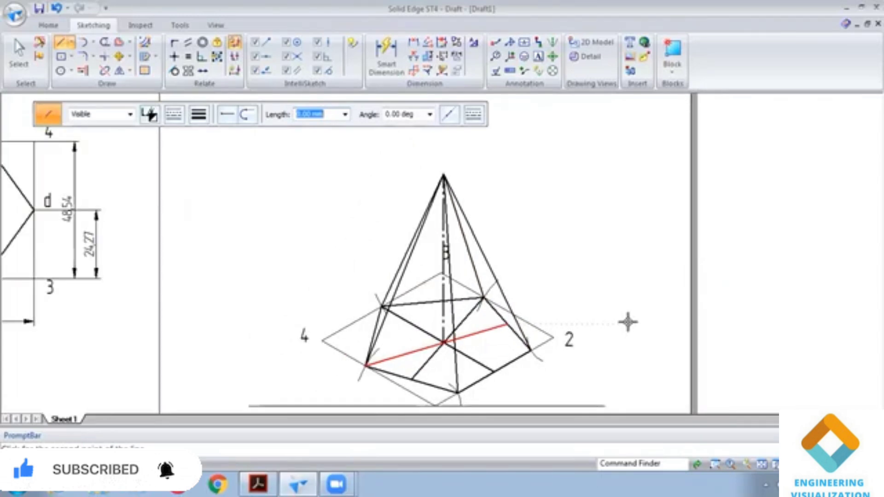
pyautogui.rightClick(628, 320)
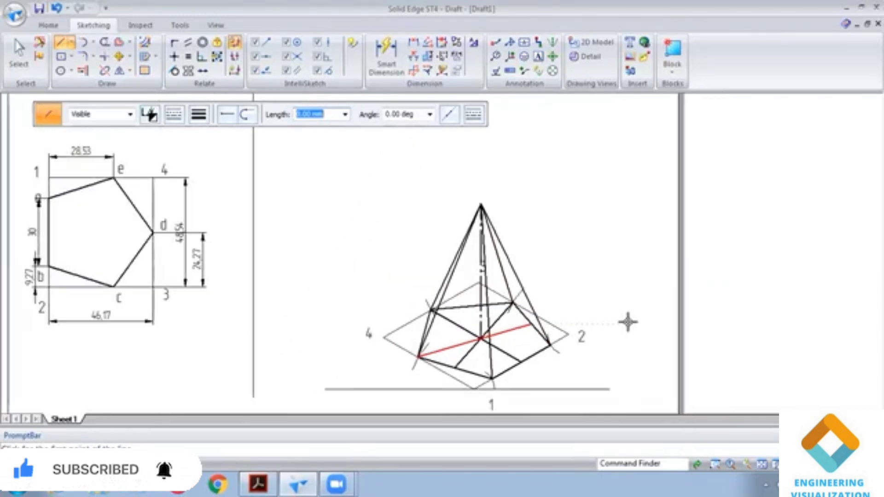
# Change the three construction lines inside the pentagonal base to a thin line width
pyautogui.click(18, 51)
pyautogui.click(460, 352)
pyautogui.keyDown('ctrl'); pyautogui.click(467, 353); pyautogui.keyUp('ctrl')
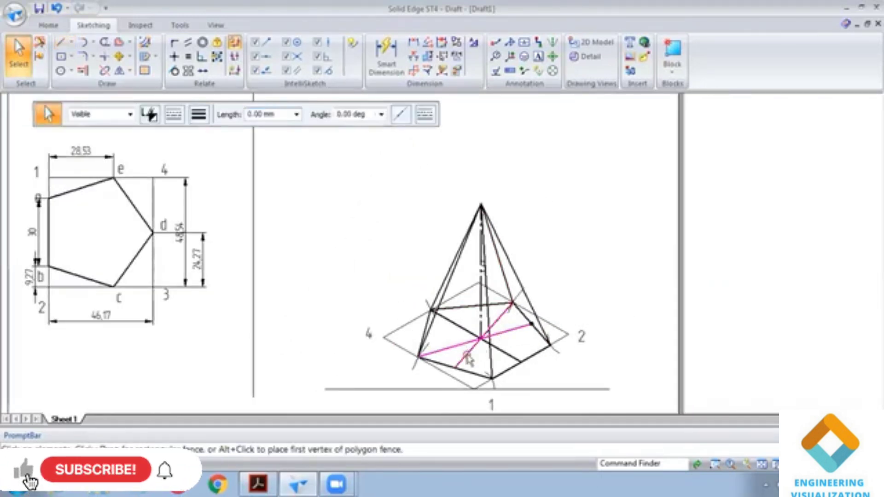
pyautogui.click(198, 115)
pyautogui.click(204, 138)
pyautogui.press('Escape')
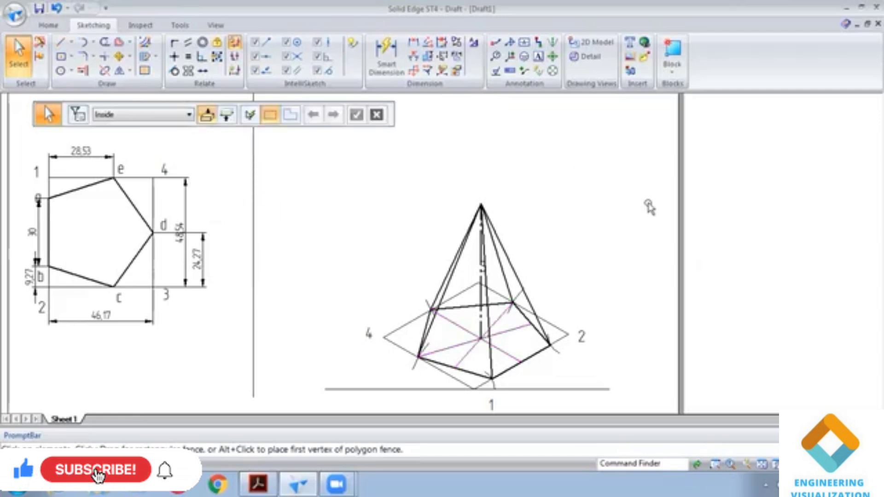
# Label the corners of the isometric base a, b, c, d and e, starting near corner 1 and ending on edge 1-4
pyautogui.click(538, 57)
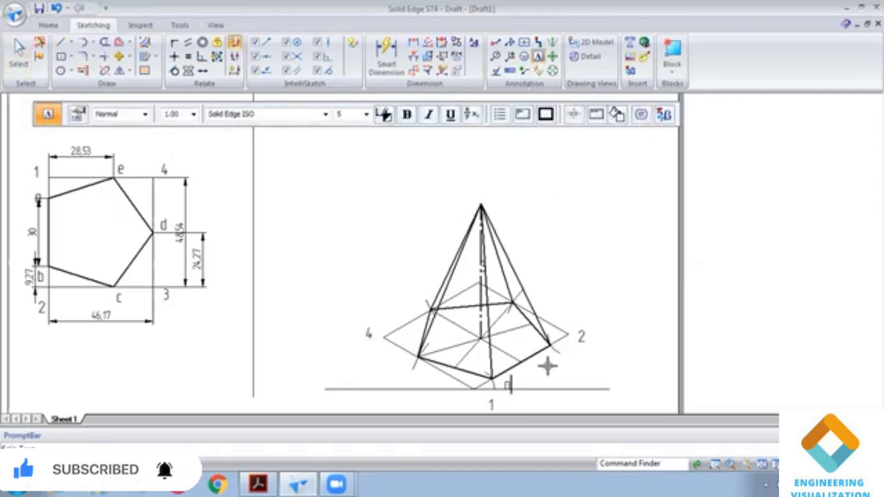
pyautogui.write('b')
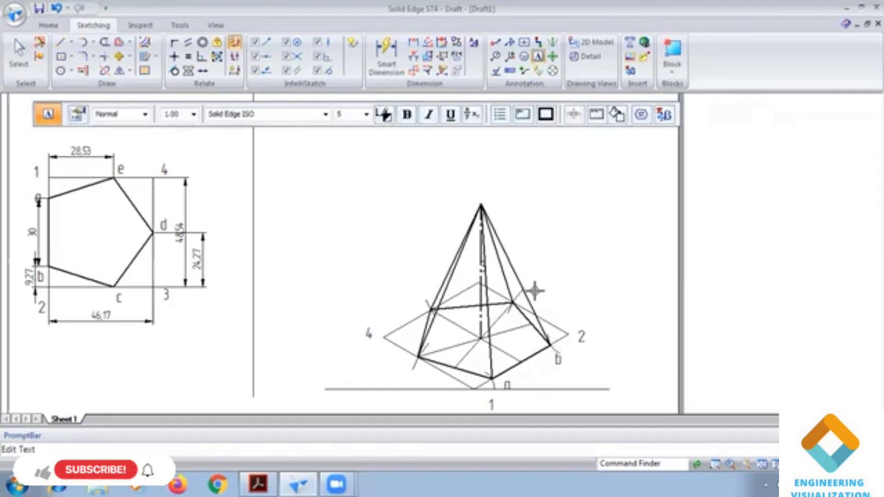
pyautogui.click(407, 359)
pyautogui.write('e')
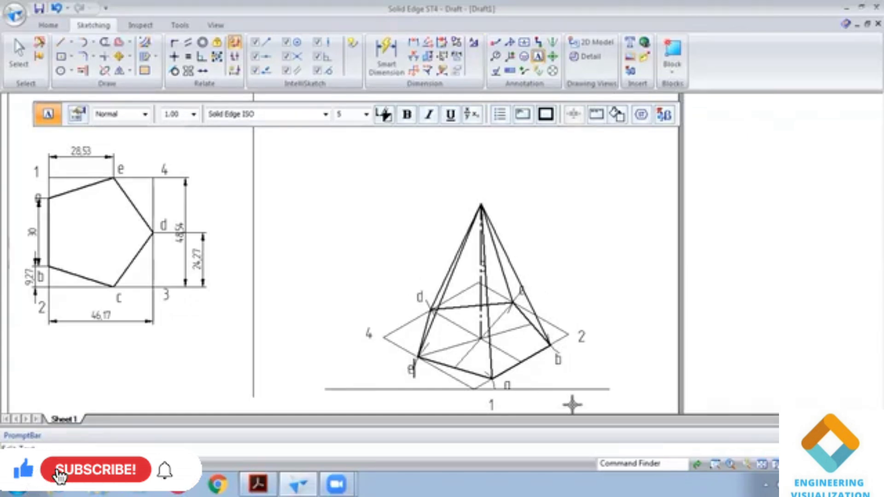
# Scale the isometric pyramid together with its outline and labels by a factor of 0.813
pyautogui.click(761, 467)
pyautogui.click(19, 51)
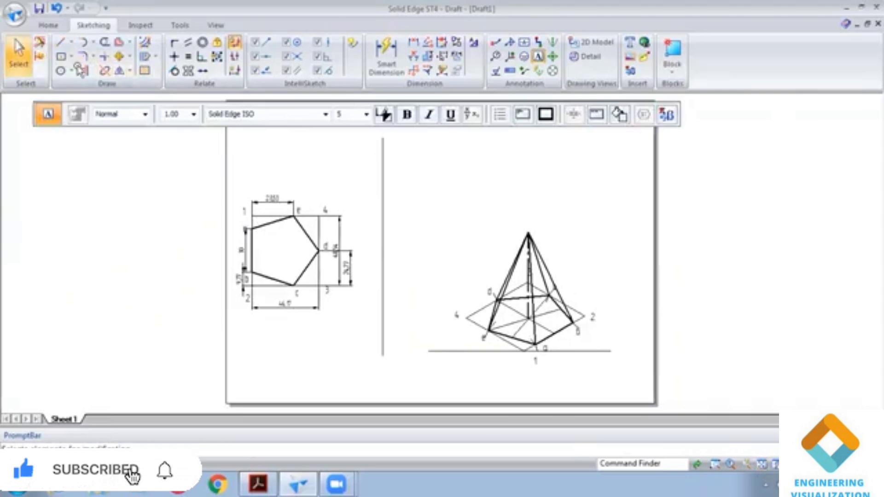
pyautogui.moveTo(438, 187); pyautogui.dragTo(608, 387)
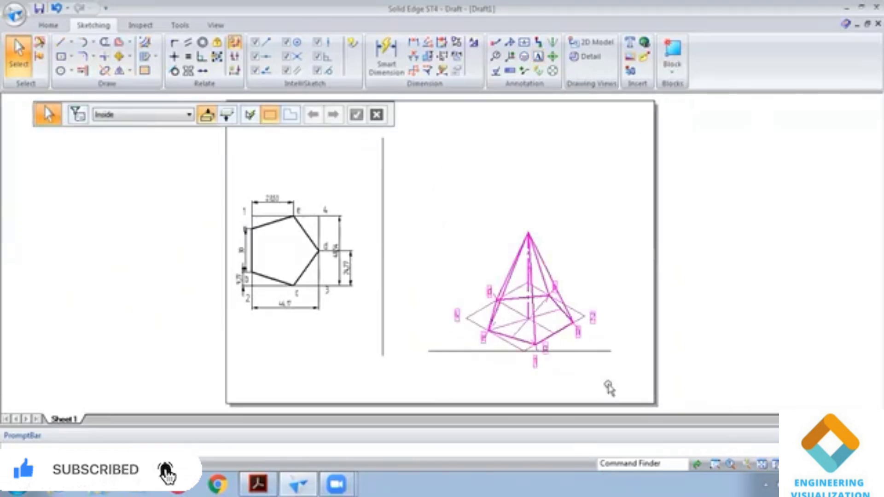
pyautogui.click(130, 71)
pyautogui.click(132, 101)
pyautogui.doubleClick(207, 113)
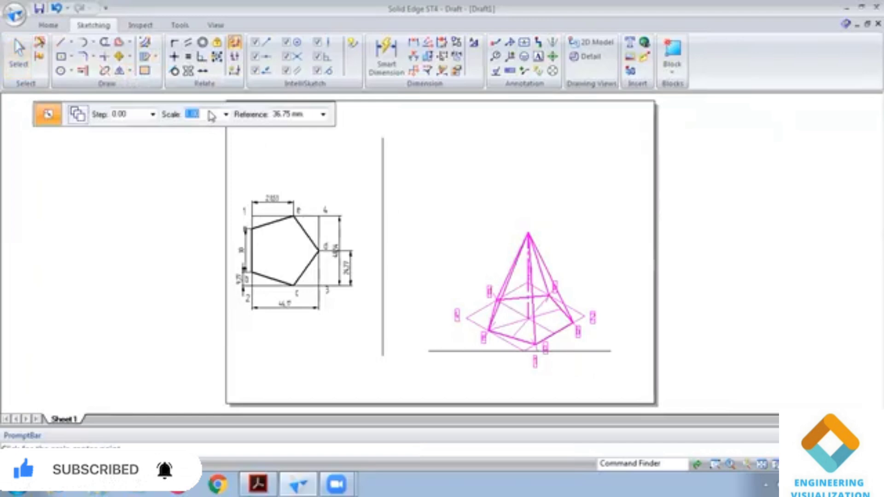
pyautogui.write('0')
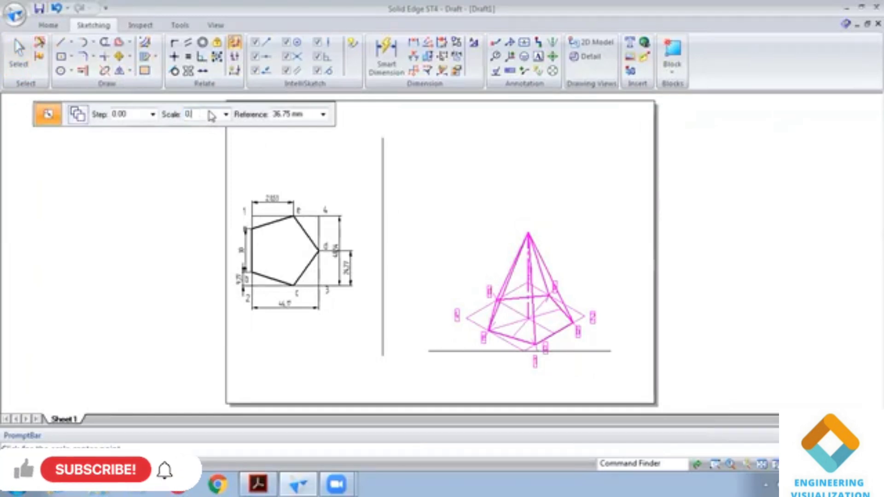
pyautogui.write('.813')
pyautogui.press('Tab')
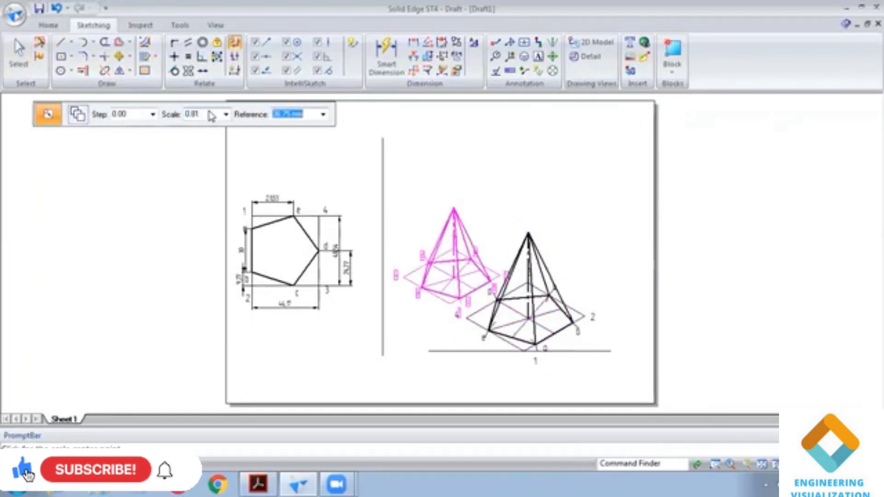